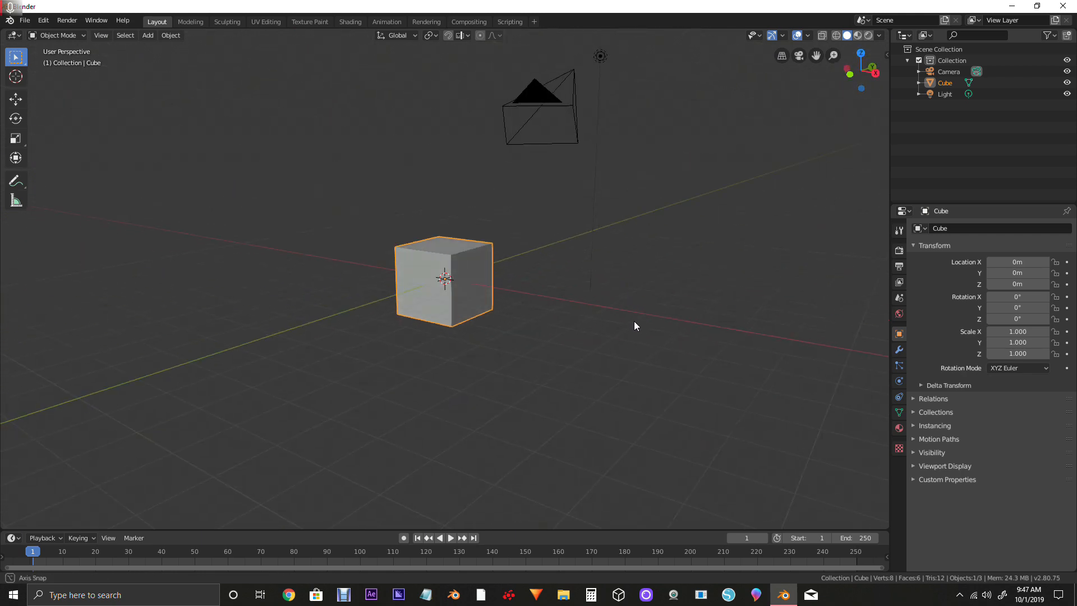
Step: Delete the default cube and add a Monkey mesh in its place
{"action": "scroll", "coordinate": [539, 359], "scroll_direction": "down", "scroll_amount": 4}
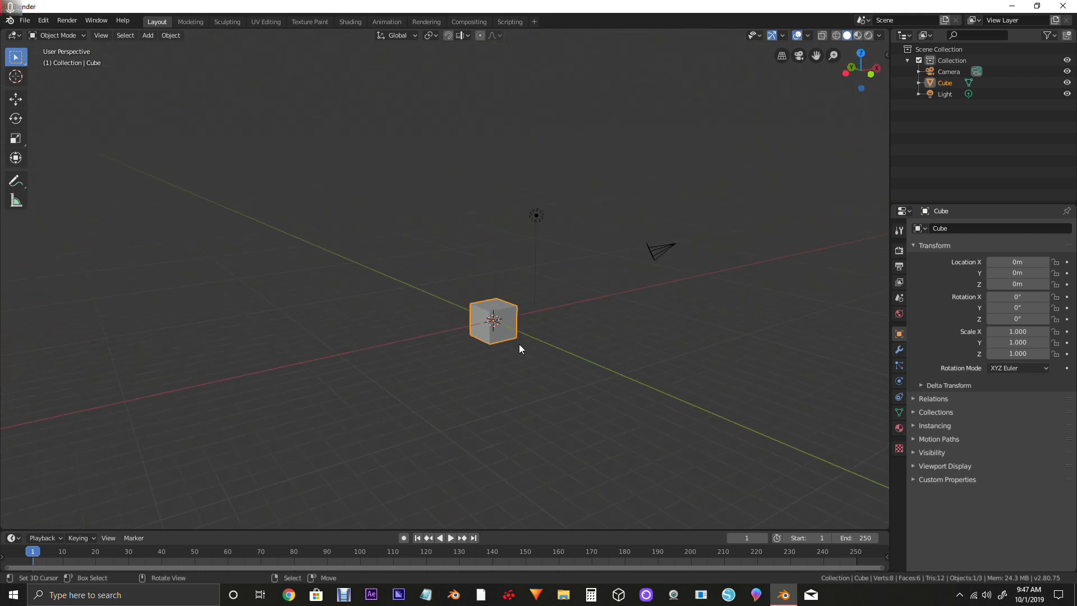
{"action": "scroll", "coordinate": [518, 325], "scroll_direction": "up", "scroll_amount": 7}
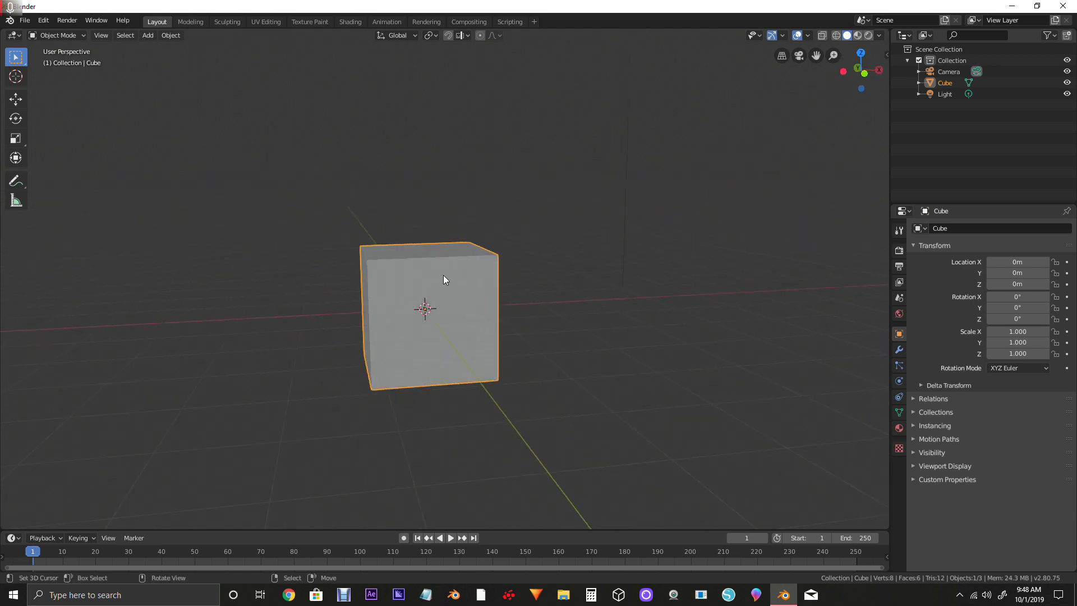
{"action": "key", "text": "Delete"}
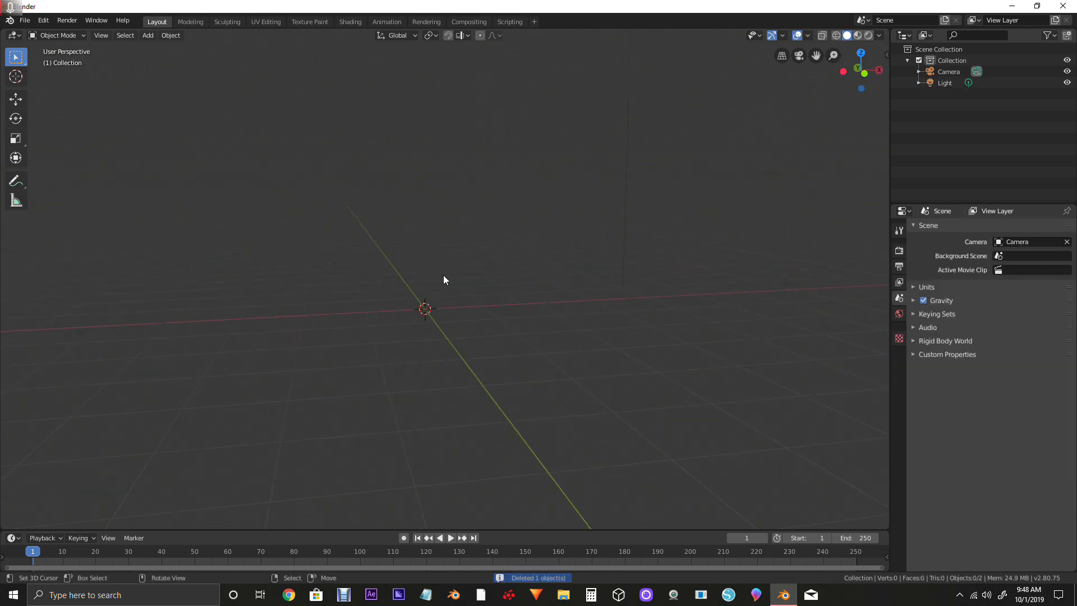
{"action": "key", "text": "shift+a"}
{"action": "mouse_move", "coordinate": [443, 278]}
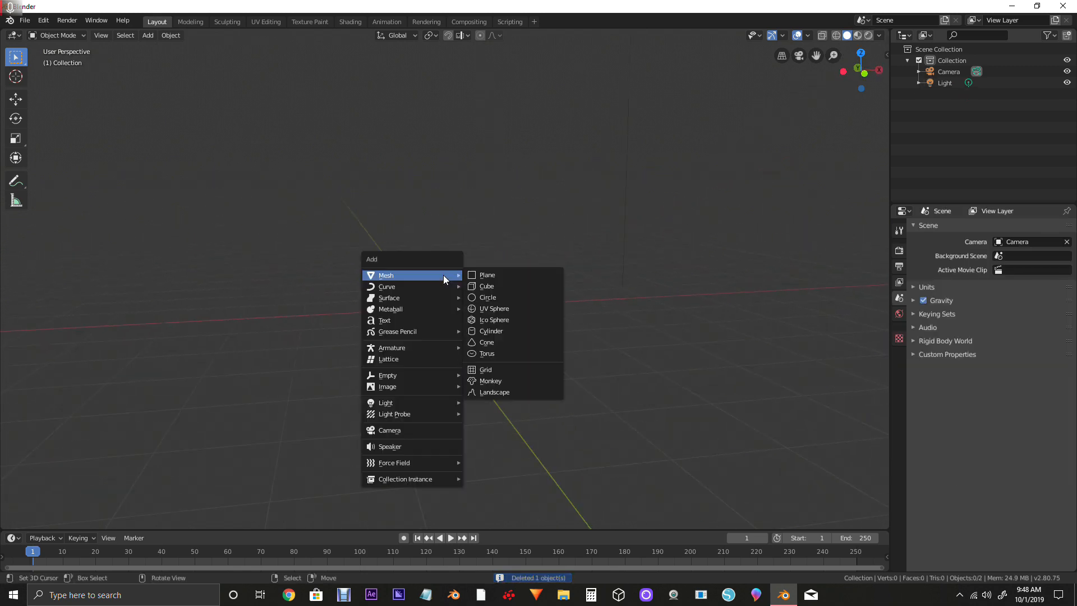
{"action": "left_click", "coordinate": [513, 383]}
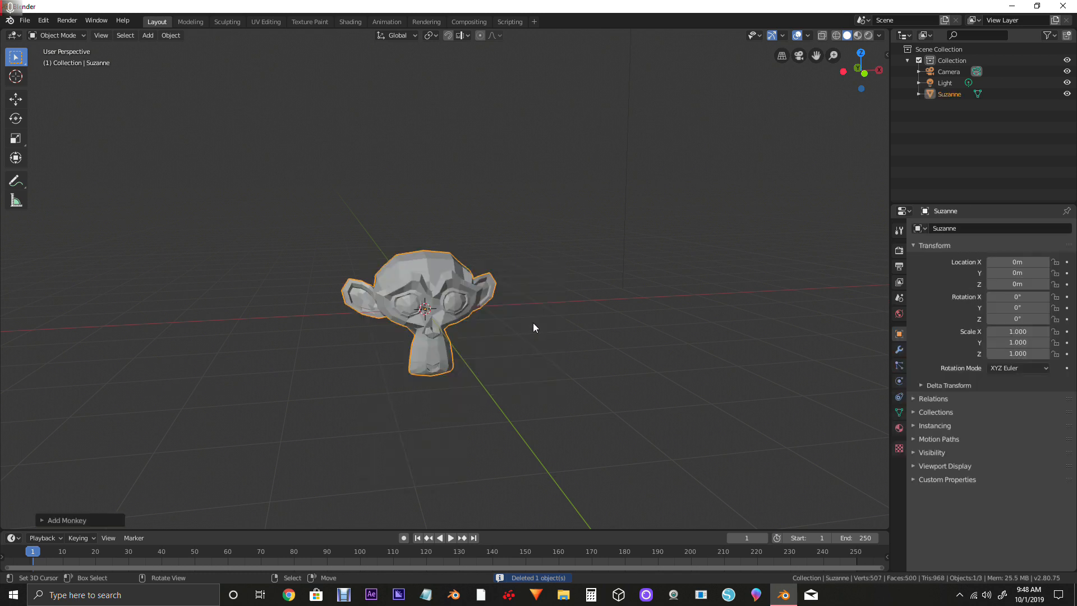
Step: Apply Shade Smooth to the monkey head
{"action": "middle_click_drag", "start_coordinate": [533, 322], "coordinate": [498, 322]}
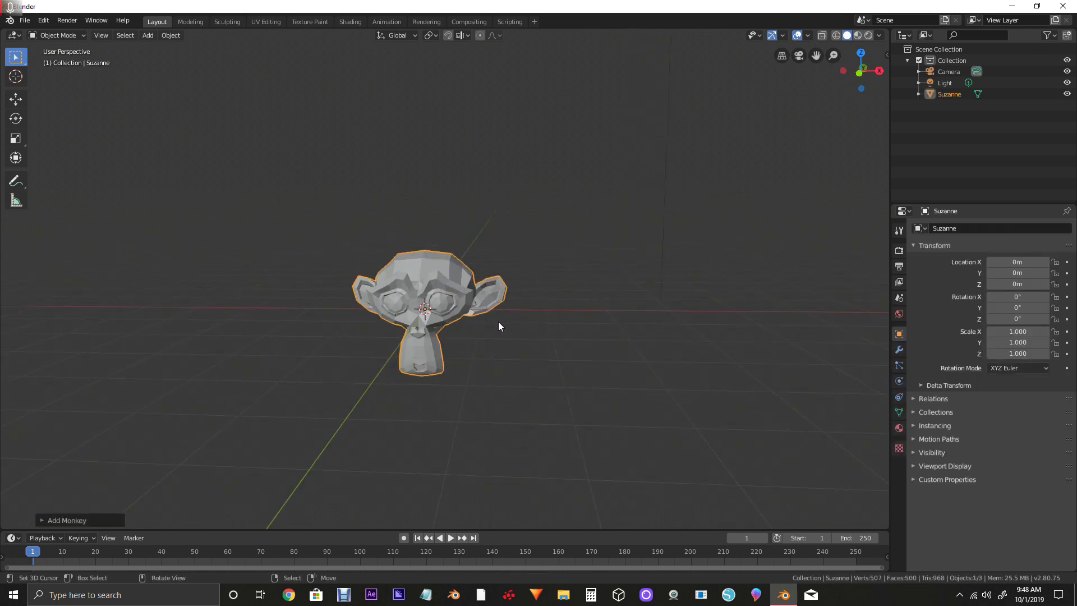
{"action": "key", "text": "F3"}
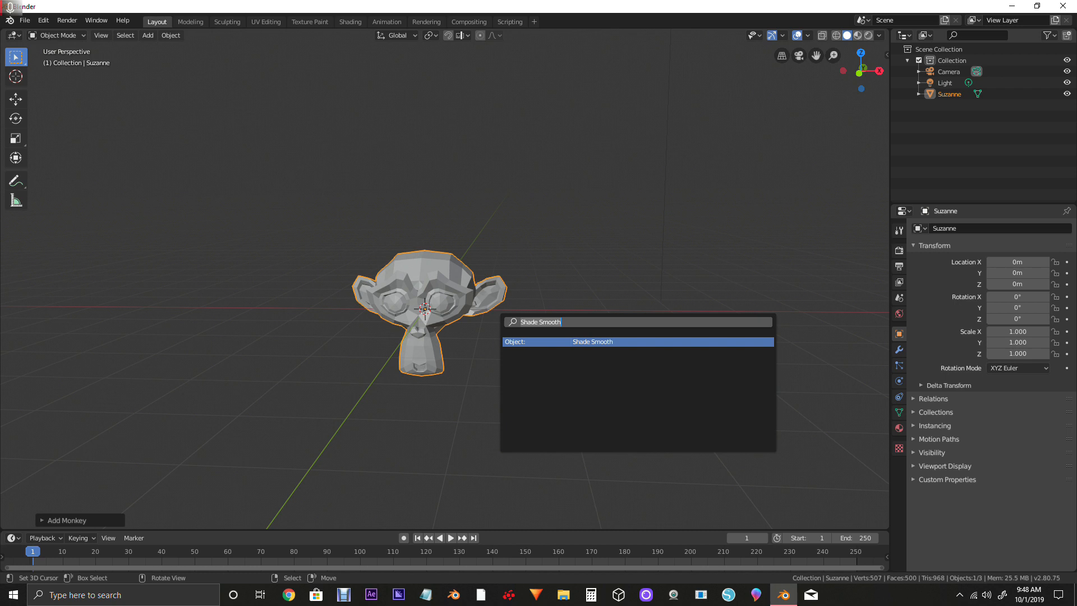
{"action": "key", "text": "Return"}
Step: Add a Subdivision Surface modifier to the monkey and set its viewport subdivisions to 2
{"action": "middle_click_drag", "start_coordinate": [543, 348], "coordinate": [457, 349]}
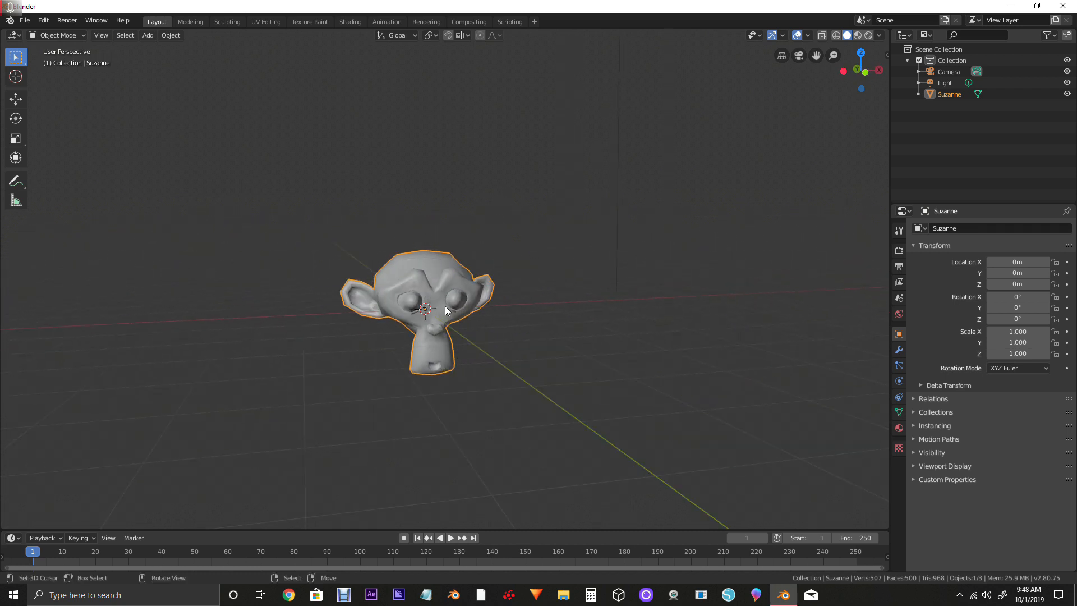
{"action": "middle_click_drag", "start_coordinate": [394, 314], "coordinate": [437, 319]}
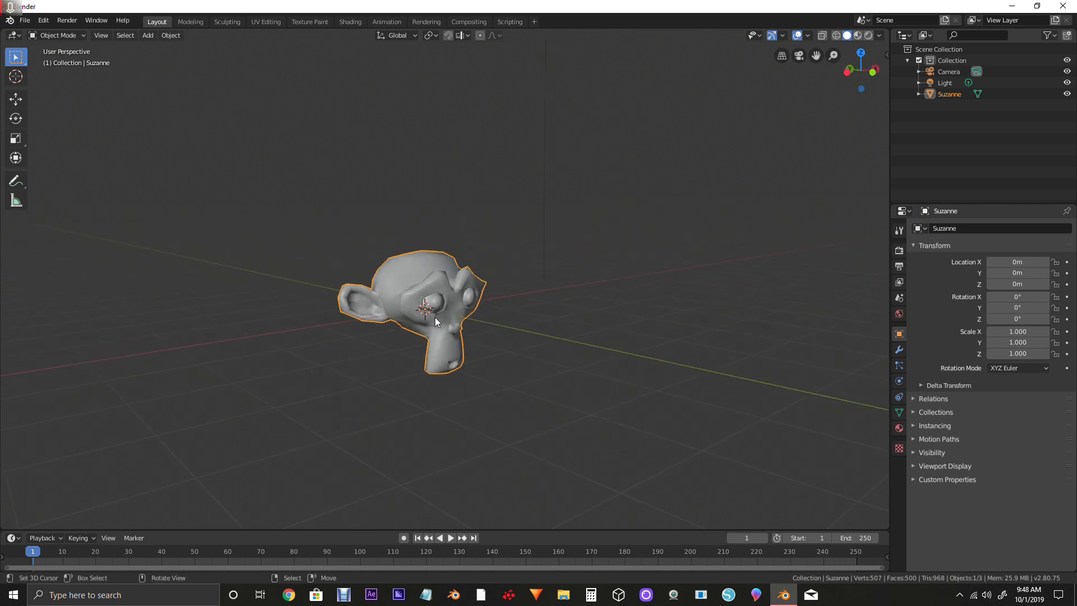
{"action": "left_click", "coordinate": [899, 350]}
{"action": "left_click", "coordinate": [949, 231]}
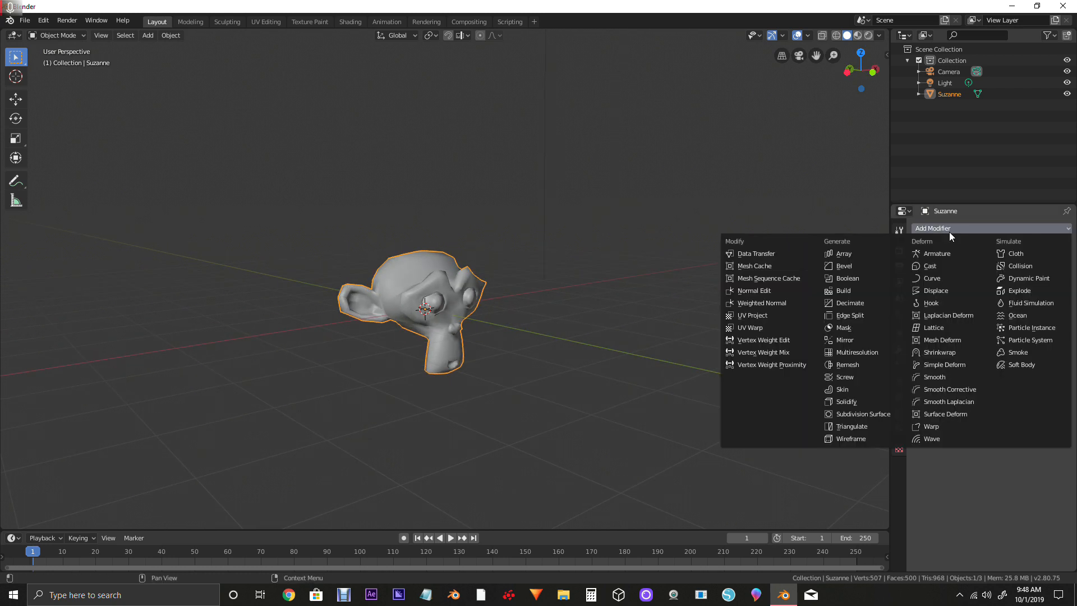
{"action": "left_click", "coordinate": [879, 418]}
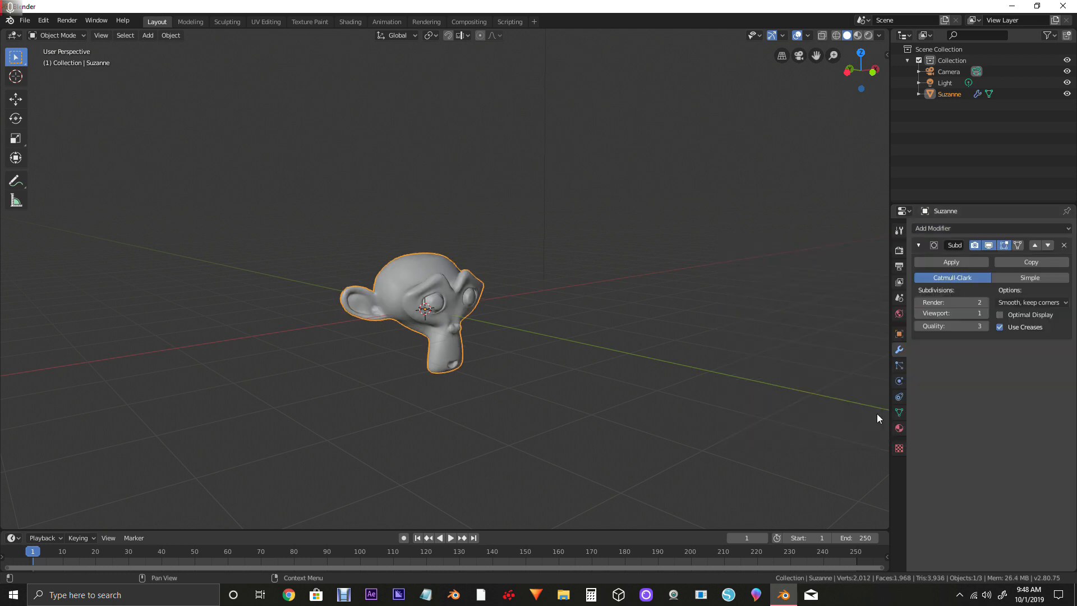
{"action": "middle_click_drag", "start_coordinate": [676, 322], "coordinate": [545, 325]}
{"action": "scroll", "coordinate": [544, 320], "scroll_direction": "down", "scroll_amount": 4}
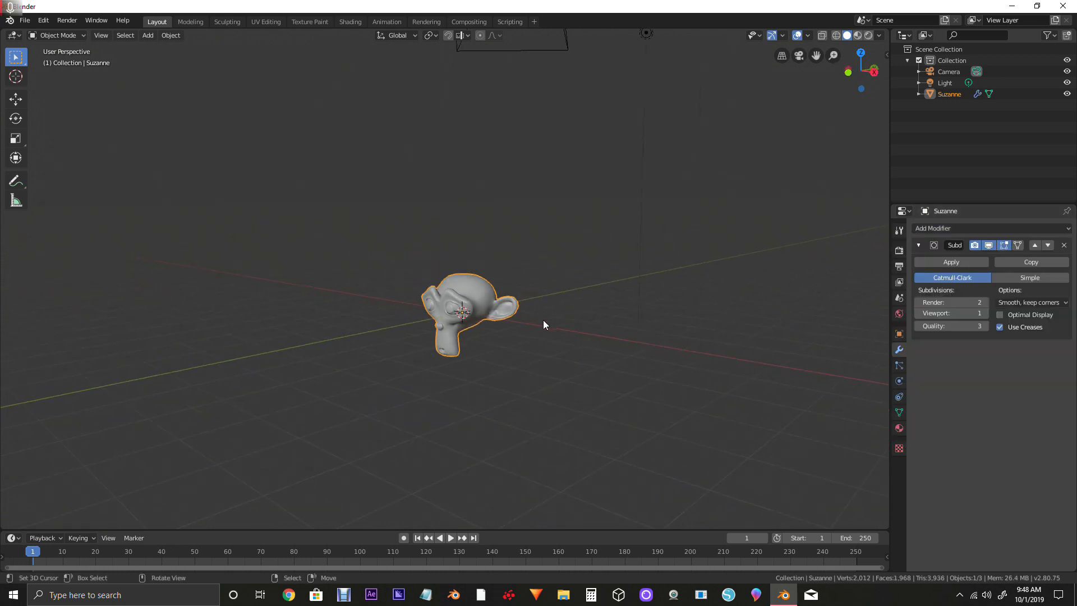
{"action": "scroll", "coordinate": [492, 323], "scroll_direction": "up", "scroll_amount": 7}
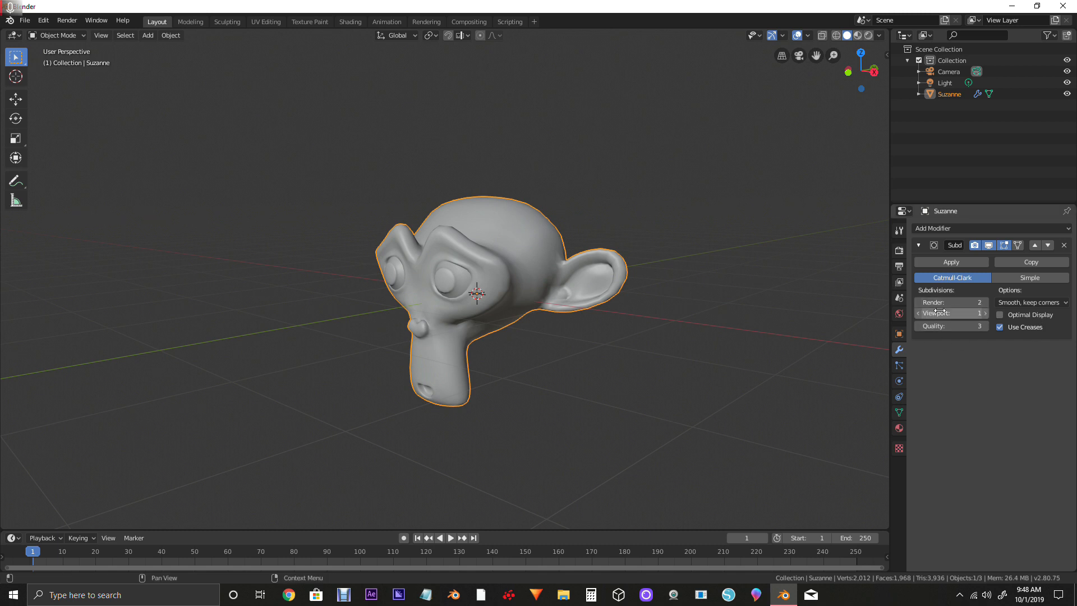
{"action": "left_click", "coordinate": [986, 315]}
Step: In the front orthographic view, move the monkey straight up along Z by about one grid square, so its chin sits at the world origin
{"action": "middle_click_drag", "start_coordinate": [334, 338], "coordinate": [368, 337]}
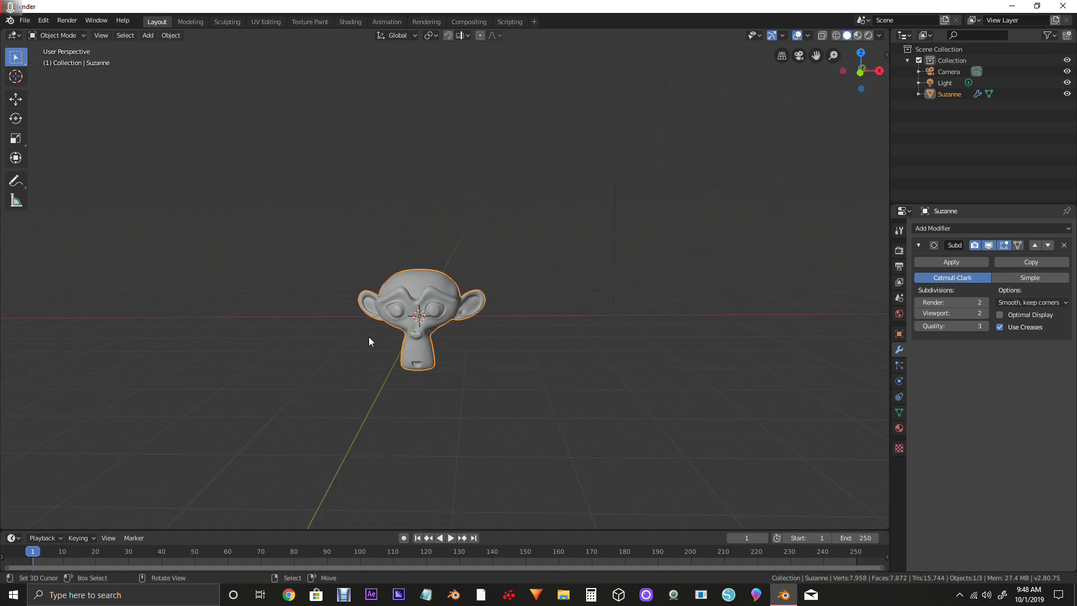
{"action": "scroll", "coordinate": [369, 337], "scroll_direction": "down", "scroll_amount": 1}
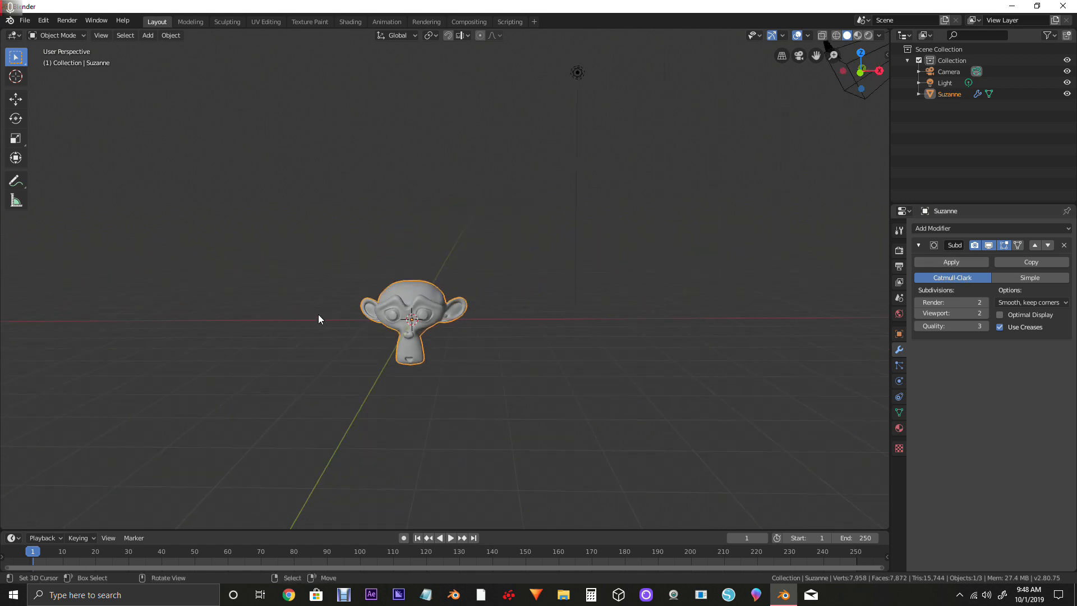
{"action": "key", "text": "KP_1"}
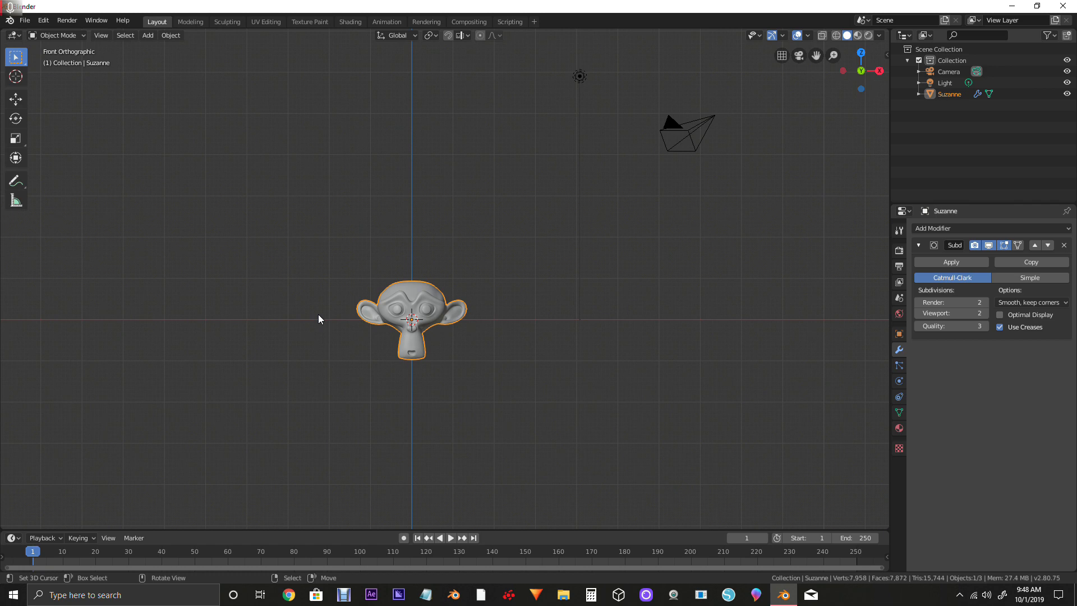
{"action": "left_click", "coordinate": [17, 161]}
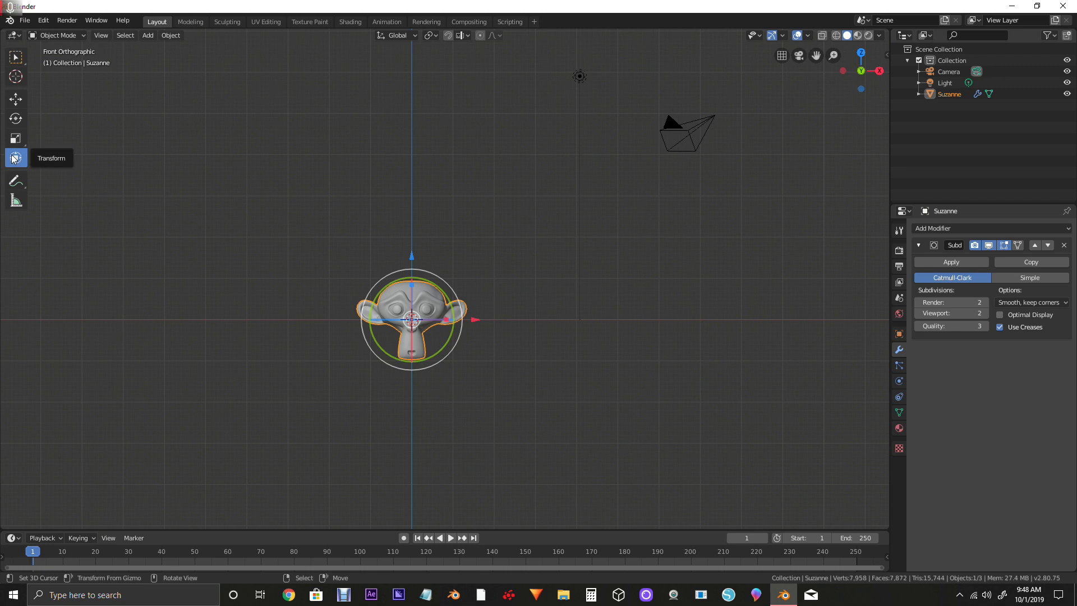
{"action": "left_click_drag", "start_coordinate": [415, 257], "coordinate": [420, 214]}
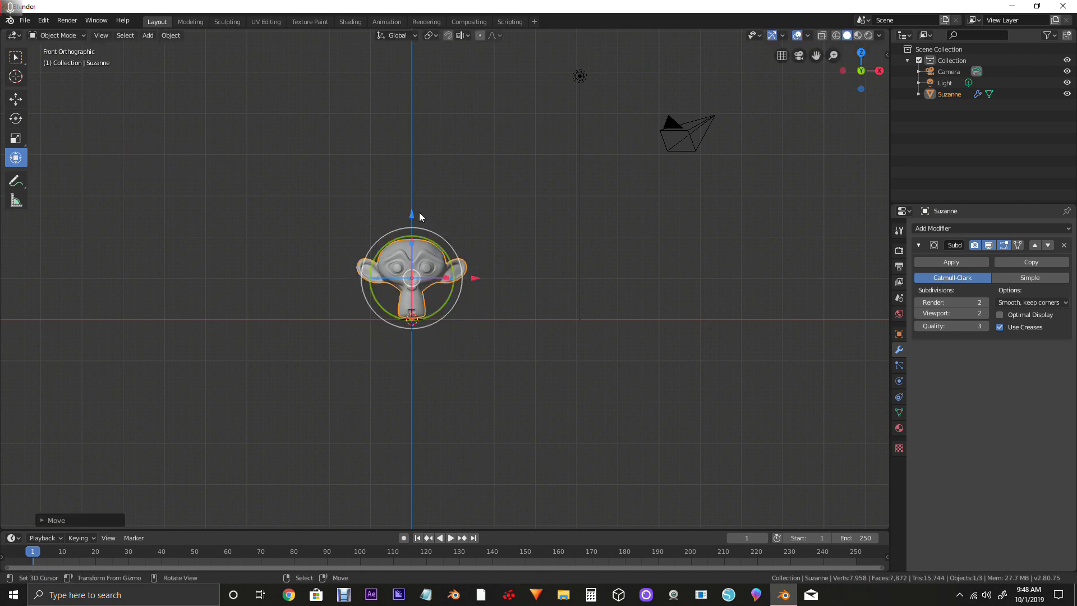
Step: Enter Edit Mode on the monkey mesh and switch to face selection
{"action": "middle_click_drag", "start_coordinate": [275, 299], "coordinate": [404, 297]}
{"action": "scroll", "coordinate": [409, 295], "scroll_direction": "up", "scroll_amount": 3}
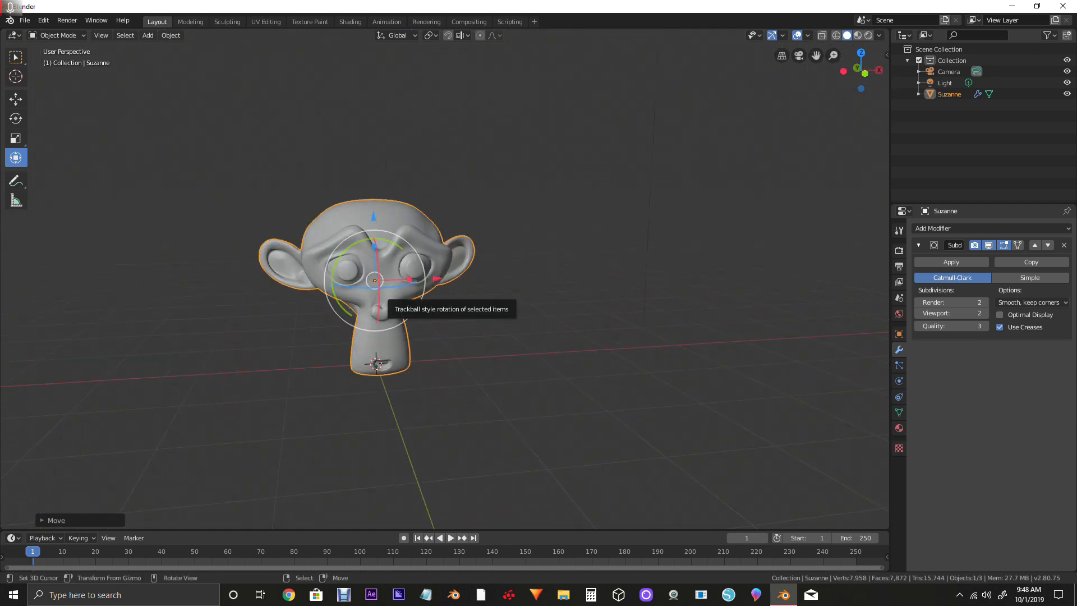
{"action": "key", "text": "Tab"}
{"action": "scroll", "coordinate": [404, 295], "scroll_direction": "up", "scroll_amount": 6}
{"action": "scroll", "coordinate": [431, 295], "scroll_direction": "up", "scroll_amount": 2}
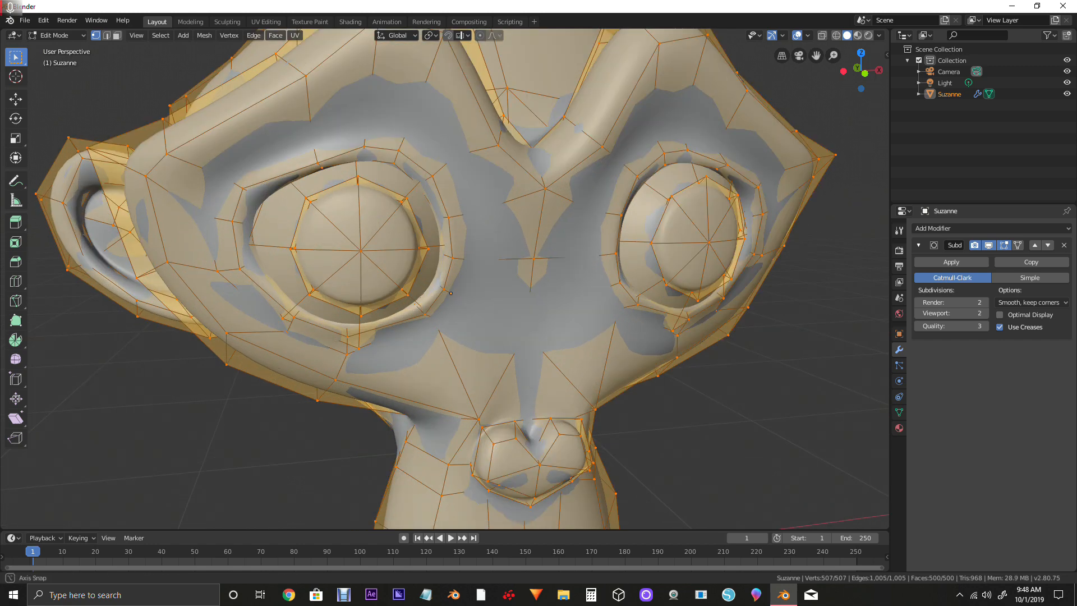
{"action": "middle_click_drag", "start_coordinate": [431, 294], "coordinate": [434, 295]}
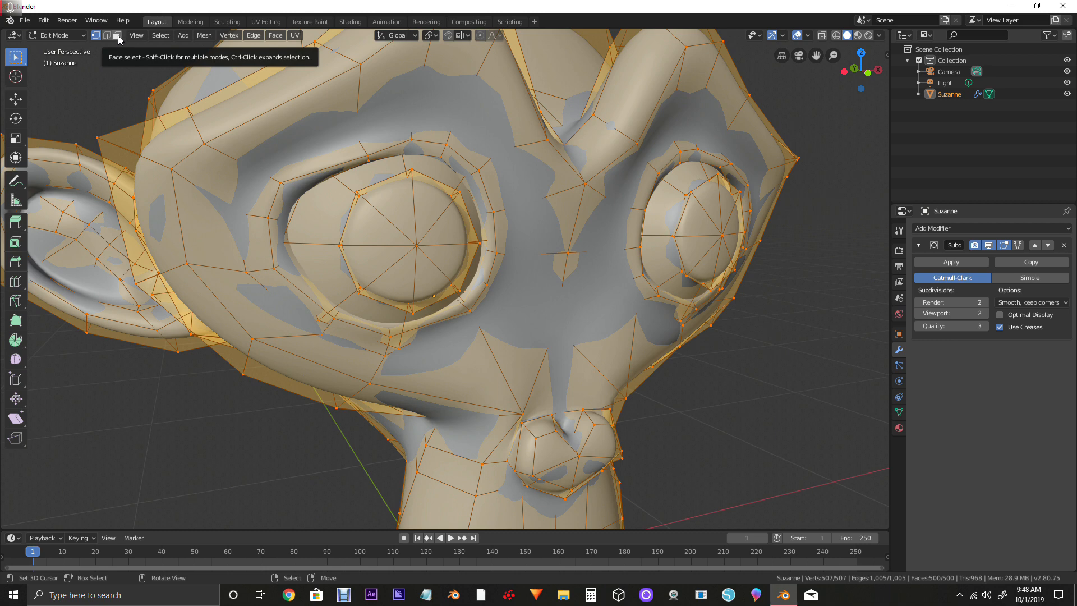
{"action": "left_click", "coordinate": [117, 36]}
{"action": "scroll", "coordinate": [434, 295], "scroll_direction": "down", "scroll_amount": 5}
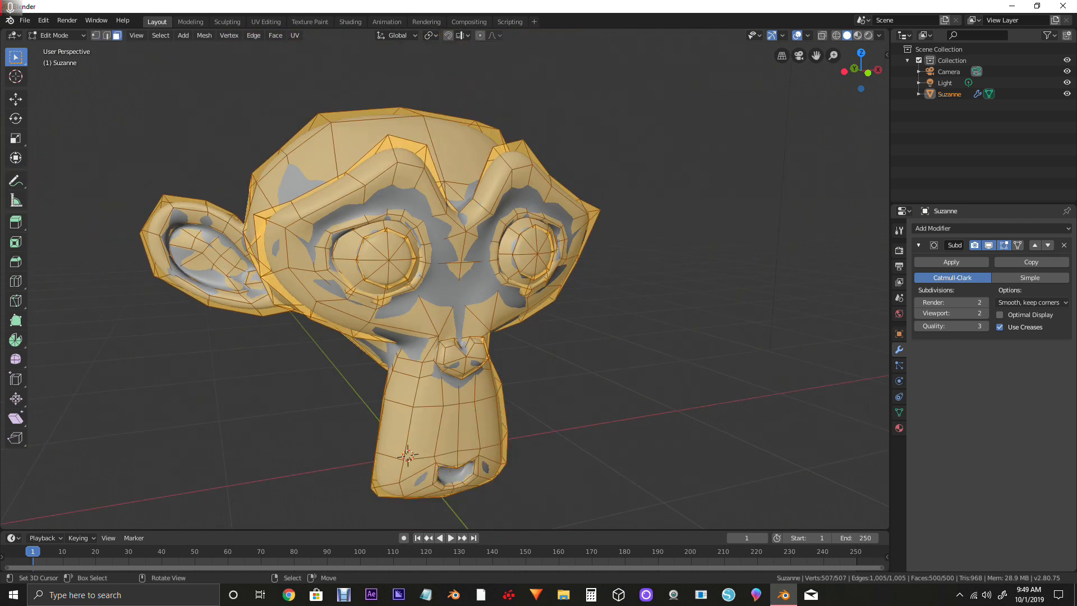
Step: Select only the ring of eight triangular faces forming the front of the monkey's right eyeball
{"action": "right_click", "coordinate": [381, 276]}
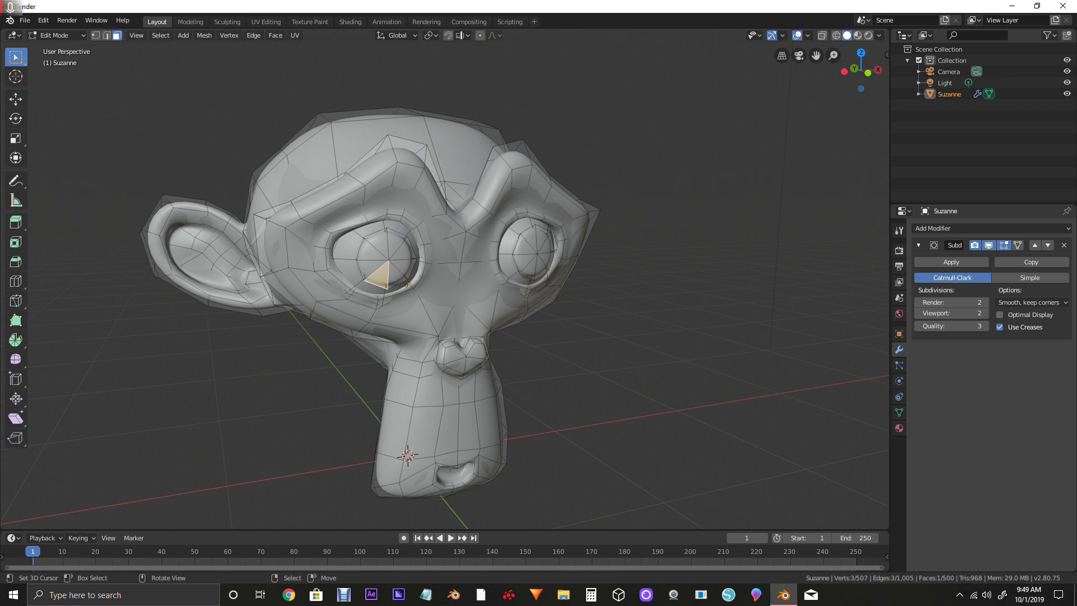
{"action": "middle_click_drag", "start_coordinate": [387, 277], "coordinate": [411, 273]}
{"action": "scroll", "coordinate": [411, 273], "scroll_direction": "up", "scroll_amount": 2}
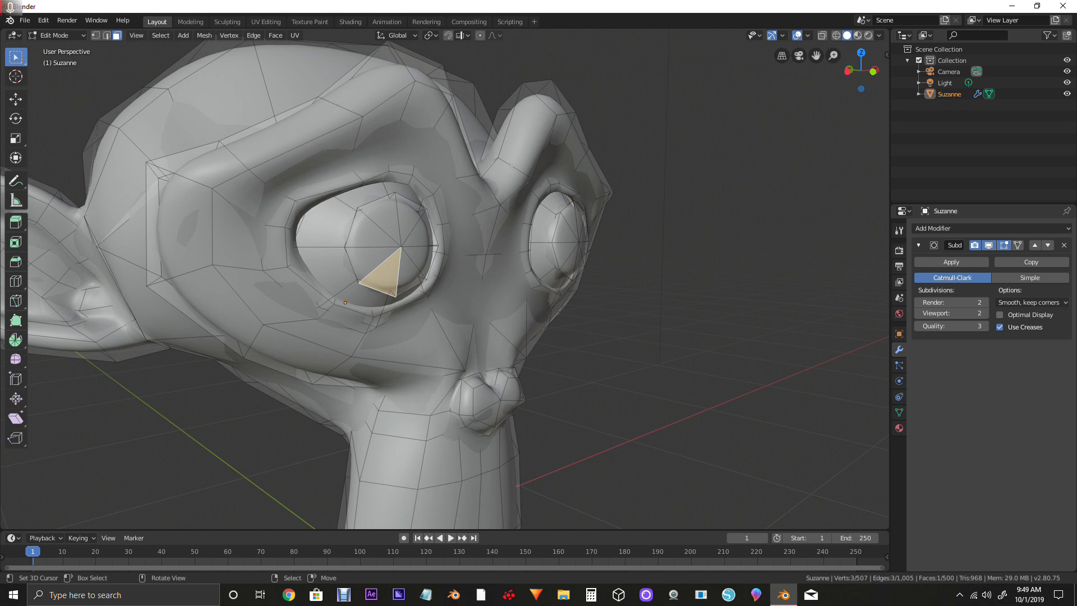
{"action": "key", "text": "ctrl"}
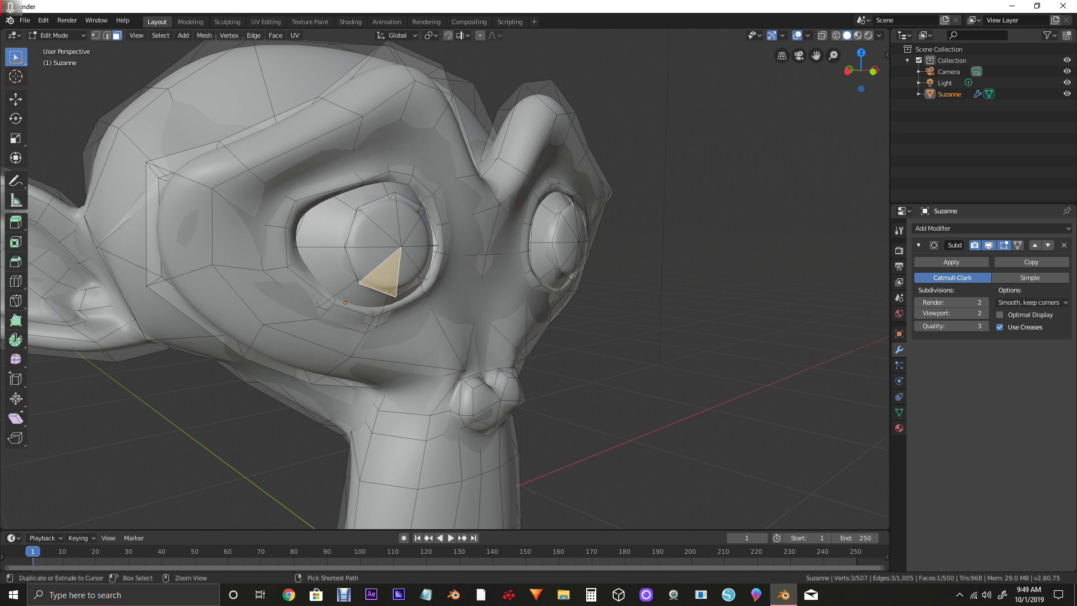
{"action": "left_click", "coordinate": [408, 220], "text": "ctrl"}
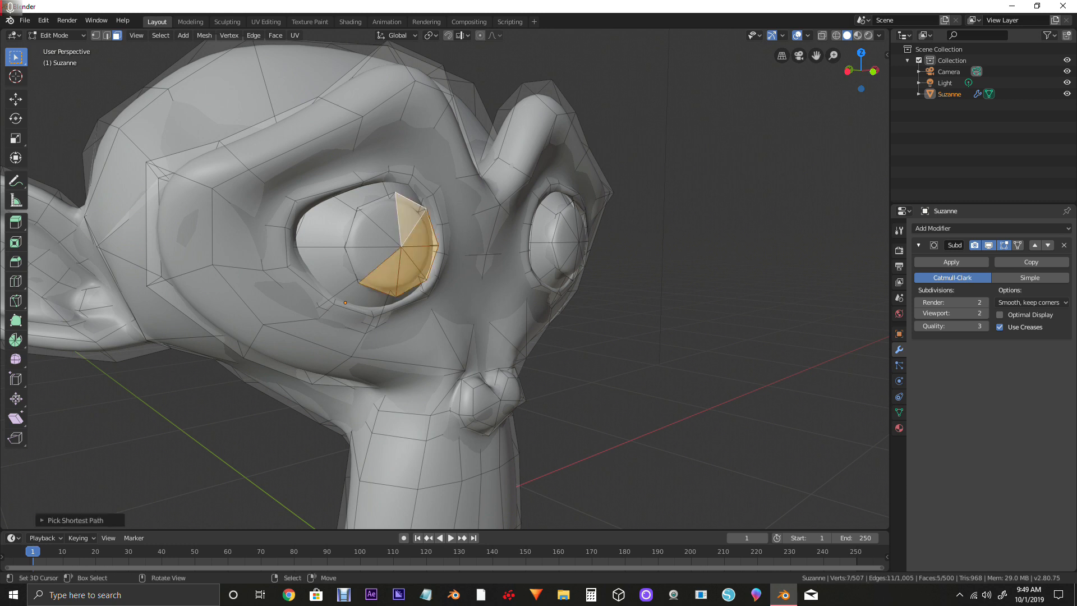
{"action": "left_click", "coordinate": [371, 259], "text": "ctrl"}
{"action": "middle_click_drag", "start_coordinate": [370, 259], "coordinate": [329, 261]}
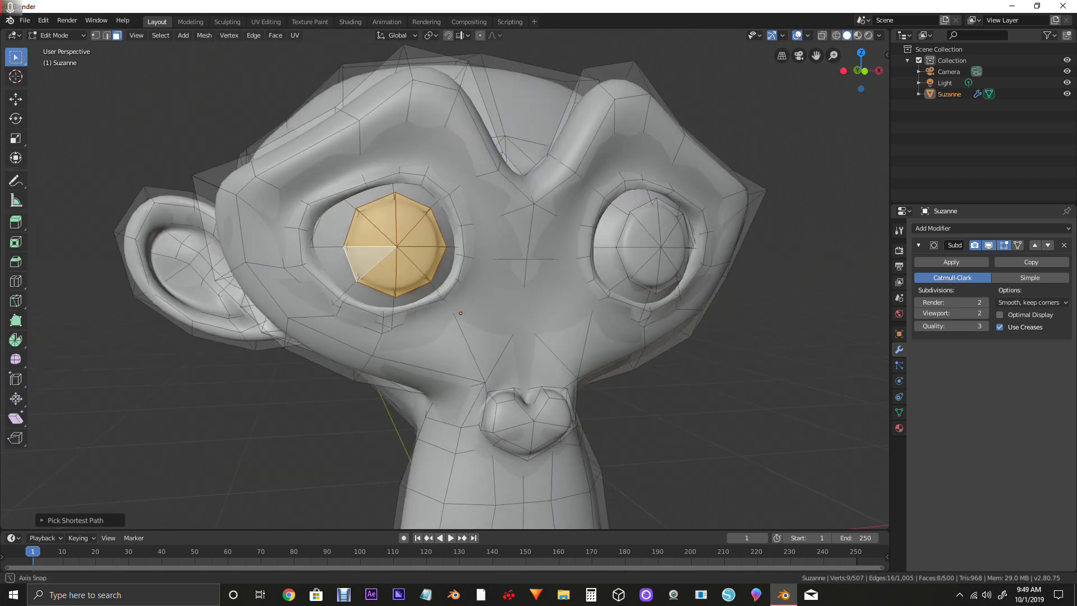
{"action": "scroll", "coordinate": [443, 281], "scroll_direction": "down", "scroll_amount": 6}
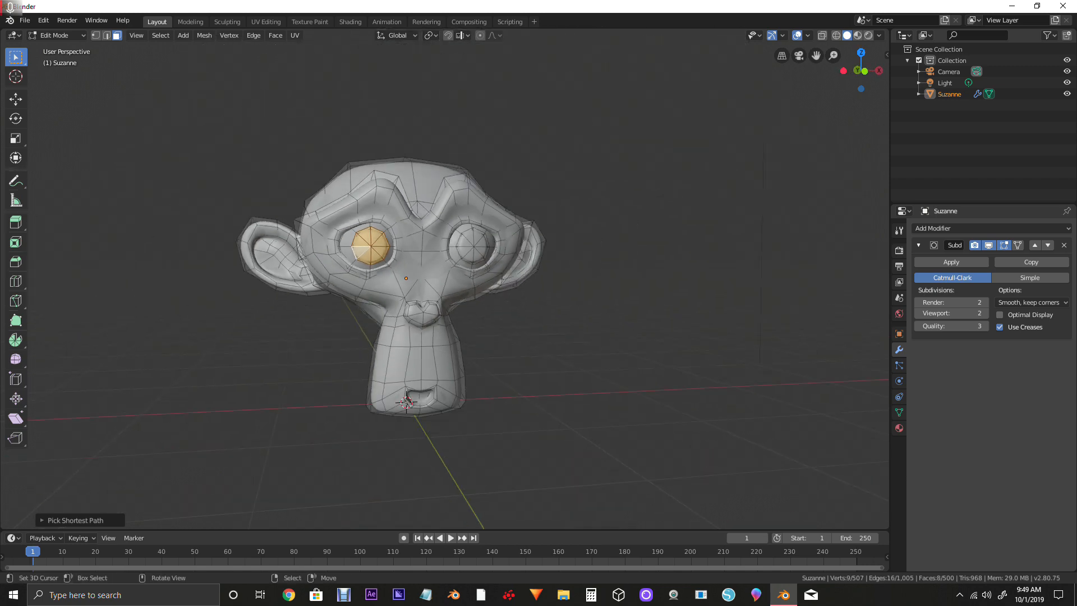
Step: Add the eight triangular front faces of the monkey's left eyeball to the selection
{"action": "scroll", "coordinate": [461, 249], "scroll_direction": "up", "scroll_amount": 6}
{"action": "middle_click_drag", "start_coordinate": [457, 253], "coordinate": [477, 253]}
{"action": "scroll", "coordinate": [460, 275], "scroll_direction": "down", "scroll_amount": 4}
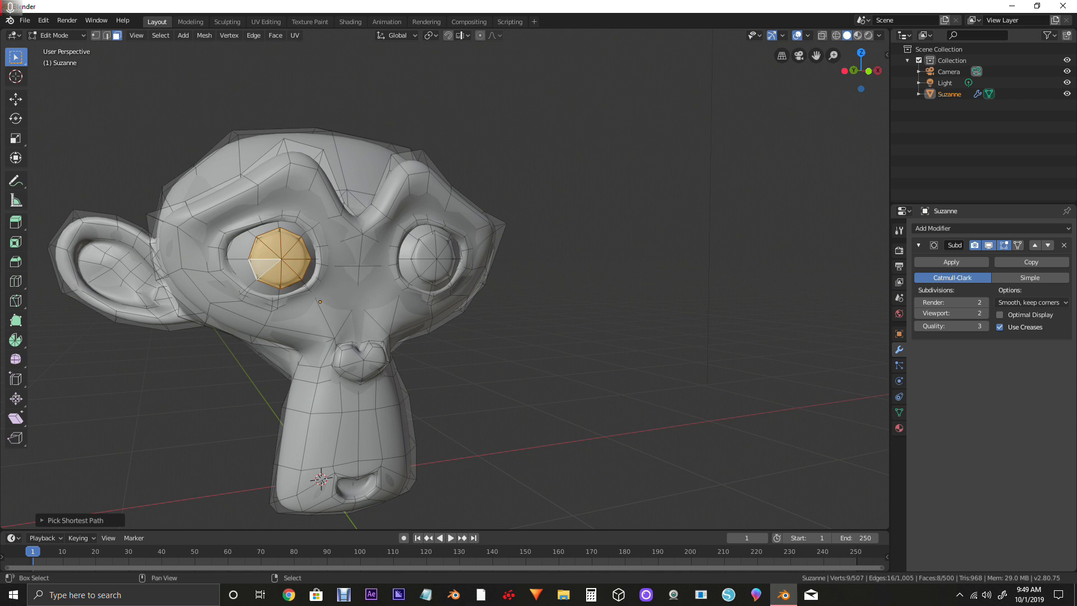
{"action": "left_click", "coordinate": [424, 266], "text": "shift"}
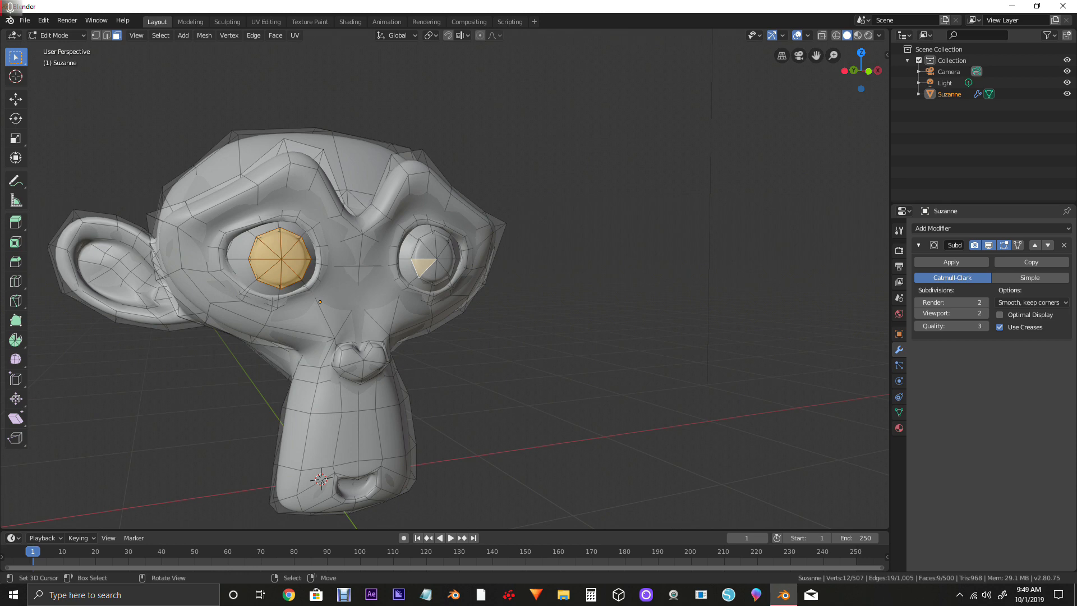
{"action": "middle_click_drag", "start_coordinate": [429, 267], "coordinate": [408, 266]}
{"action": "scroll", "coordinate": [410, 266], "scroll_direction": "up", "scroll_amount": 3}
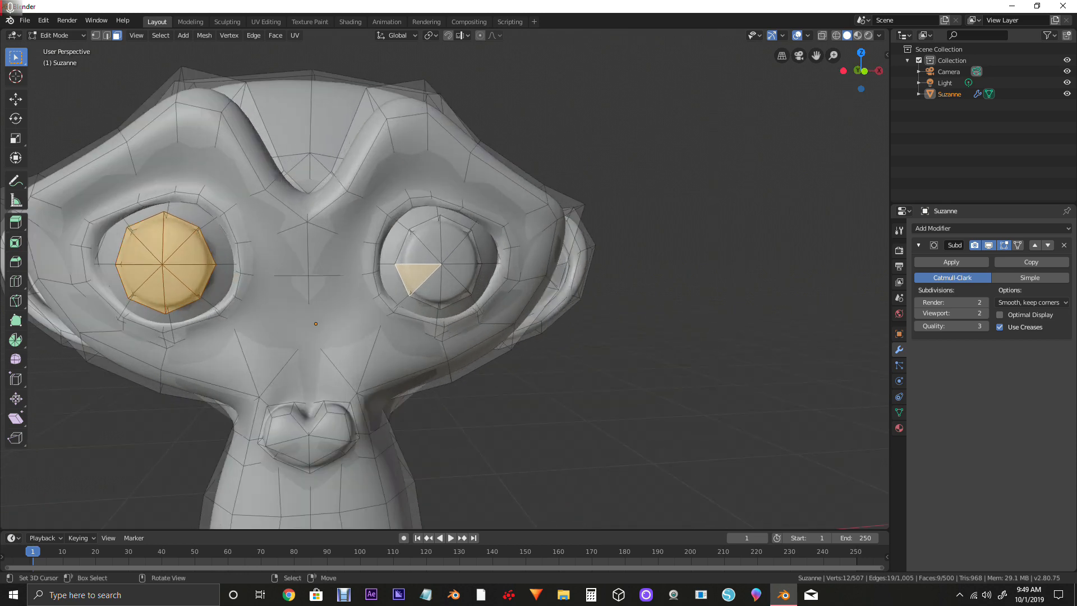
{"action": "left_click", "coordinate": [452, 236], "text": "ctrl"}
{"action": "left_click", "coordinate": [464, 252], "text": "ctrl"}
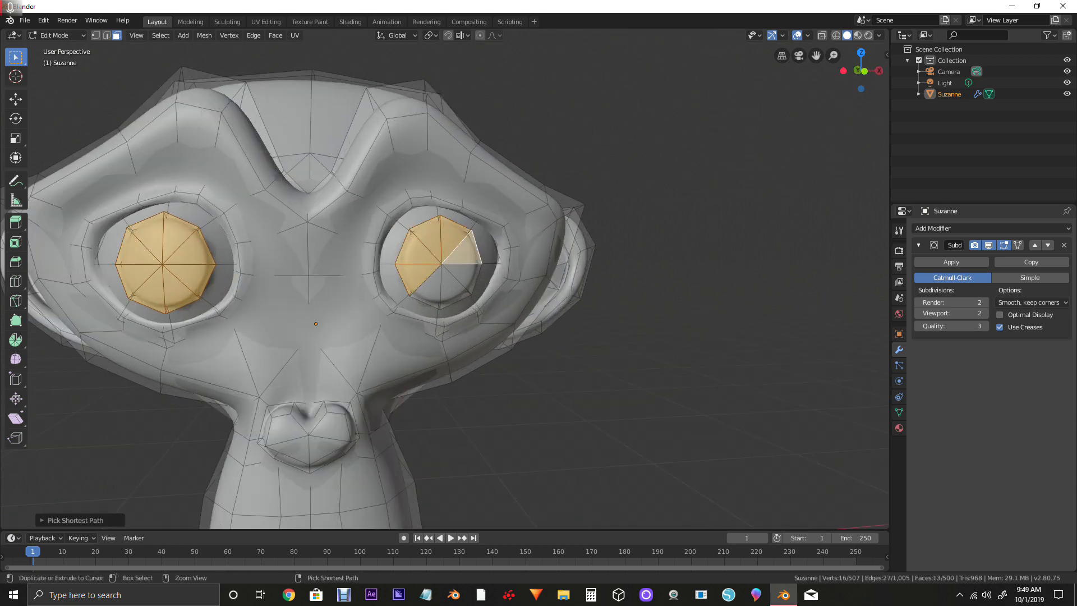
{"action": "left_click", "coordinate": [464, 273], "text": "ctrl"}
{"action": "left_click", "coordinate": [451, 289], "text": "ctrl"}
{"action": "left_click", "coordinate": [431, 289], "text": "ctrl"}
{"action": "scroll", "coordinate": [410, 266], "scroll_direction": "down", "scroll_amount": 5}
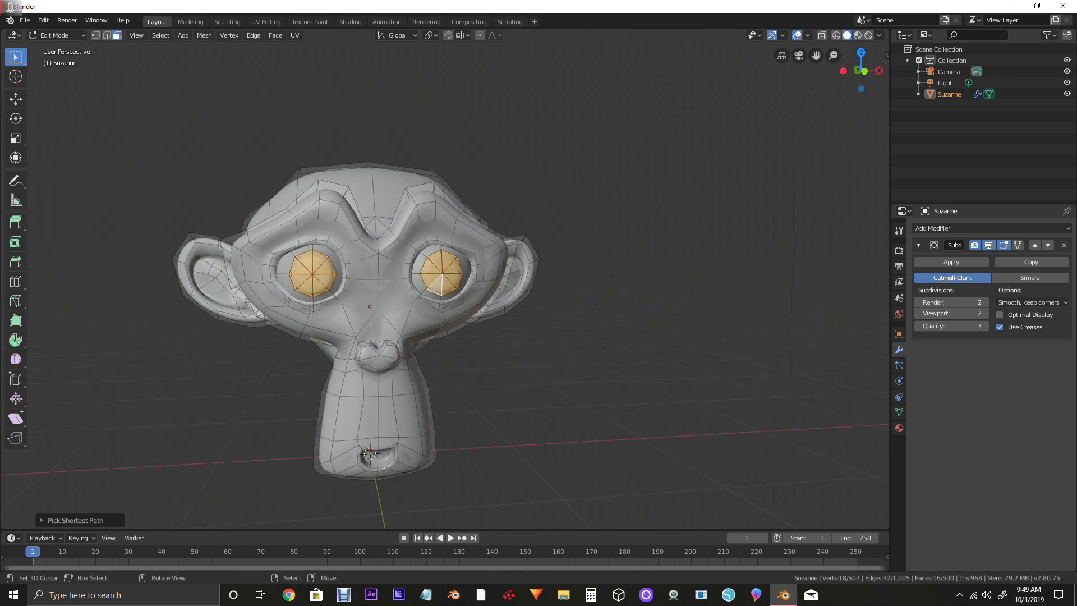
Step: Switch the viewport shading to Rendered
{"action": "middle_click_drag", "start_coordinate": [409, 267], "coordinate": [448, 262]}
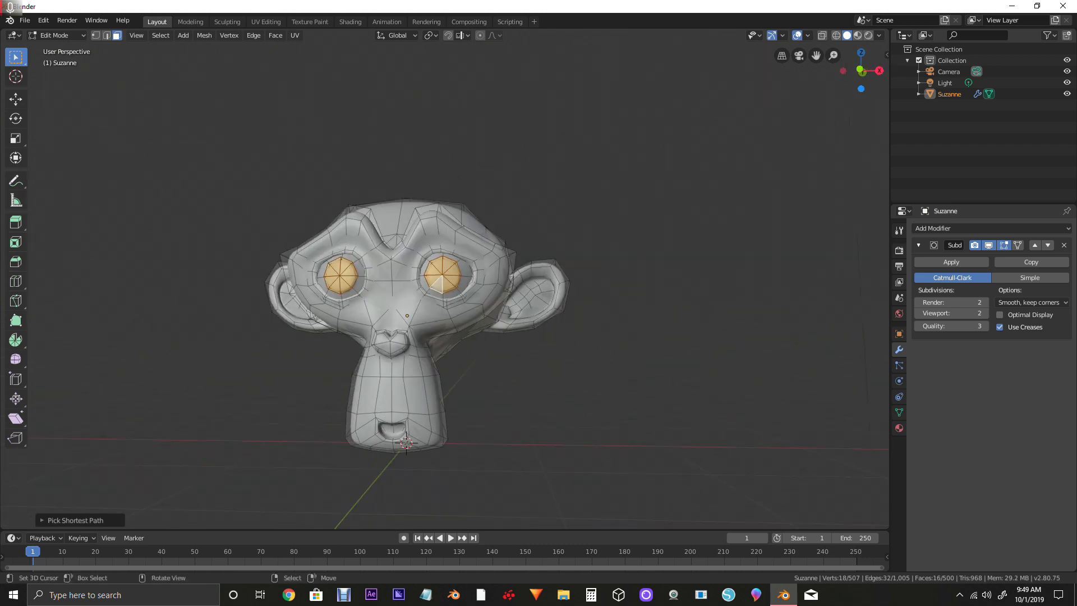
{"action": "left_click", "coordinate": [871, 35]}
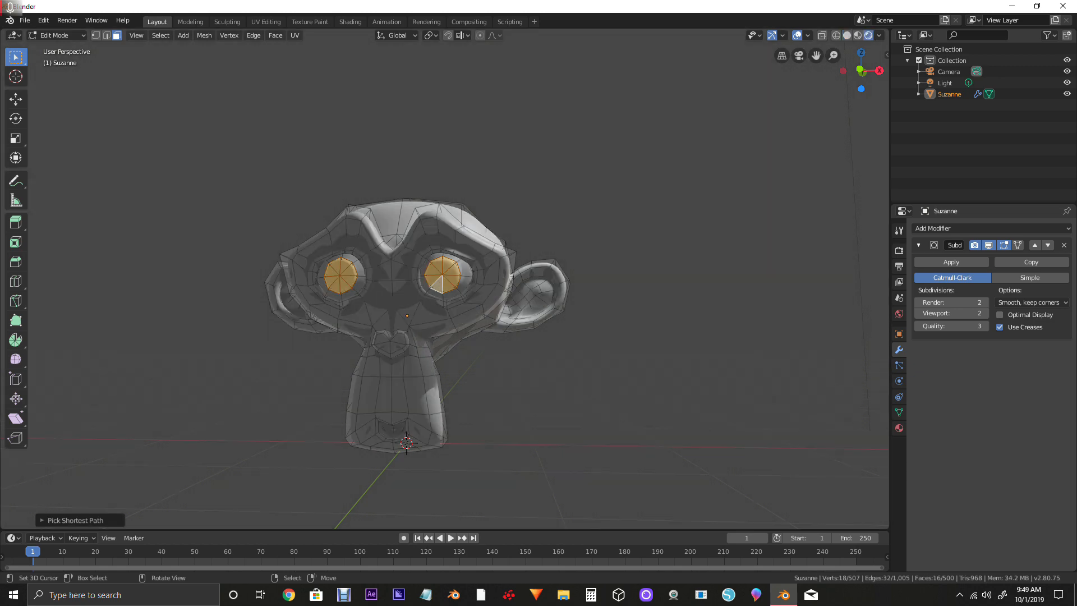
Step: Switch the viewport shading to LookDev and give the monkey a new material with a near-black base color
{"action": "mouse_move", "coordinate": [449, 264]}
{"action": "middle_mouse_down"}
{"action": "mouse_move", "coordinate": [505, 249]}
{"action": "mouse_move", "coordinate": [504, 239]}
{"action": "mouse_move", "coordinate": [466, 250]}
{"action": "middle_mouse_up"}
{"action": "left_click", "coordinate": [858, 36]}
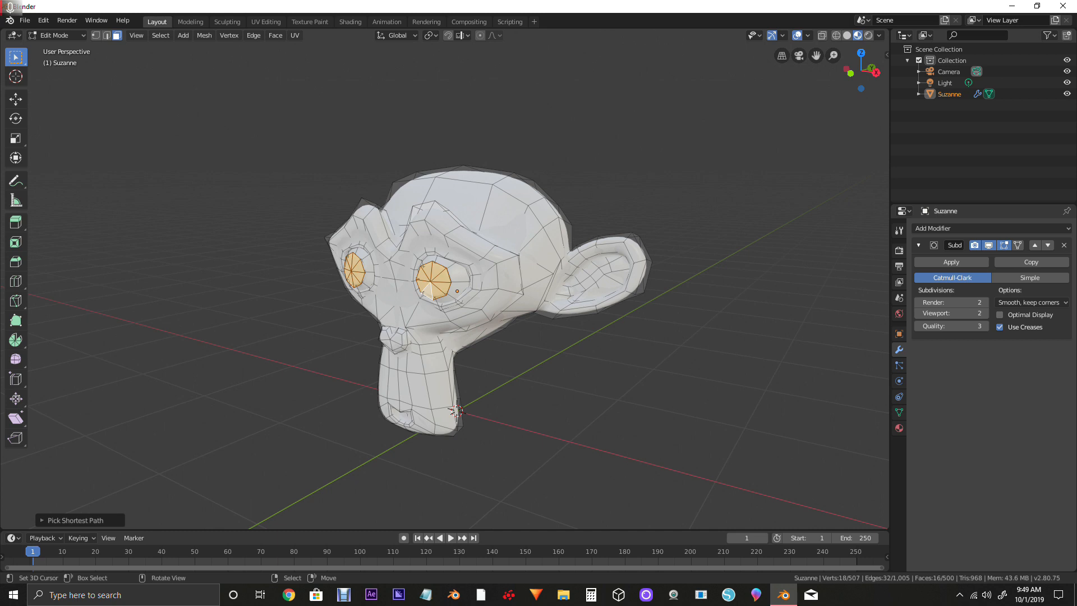
{"action": "left_click", "coordinate": [899, 428]}
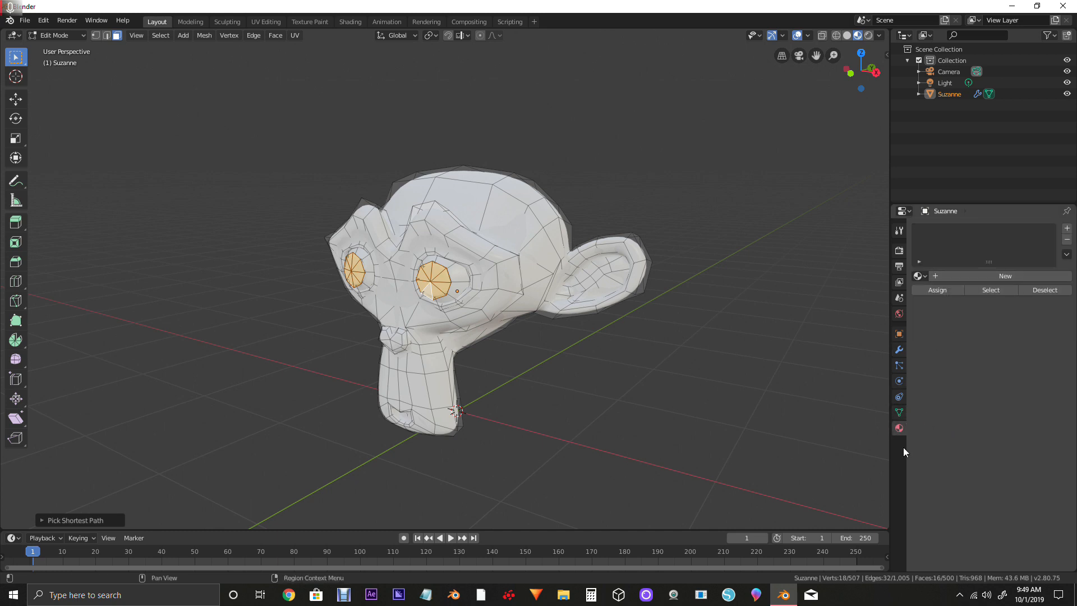
{"action": "left_click", "coordinate": [984, 275]}
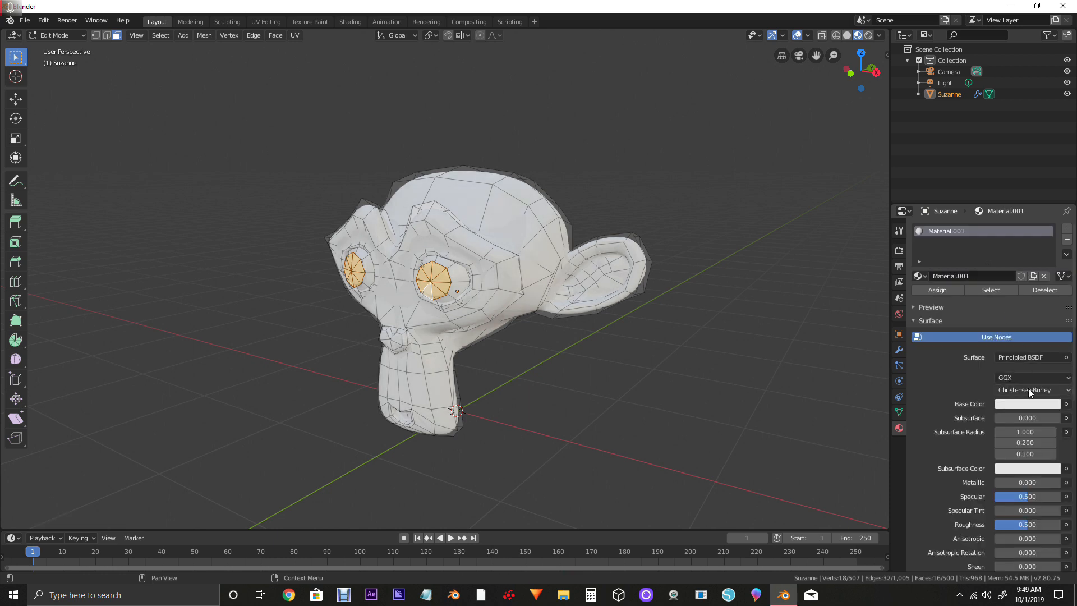
{"action": "left_click", "coordinate": [1027, 404]}
{"action": "left_click_drag", "start_coordinate": [1052, 252], "coordinate": [1051, 316]}
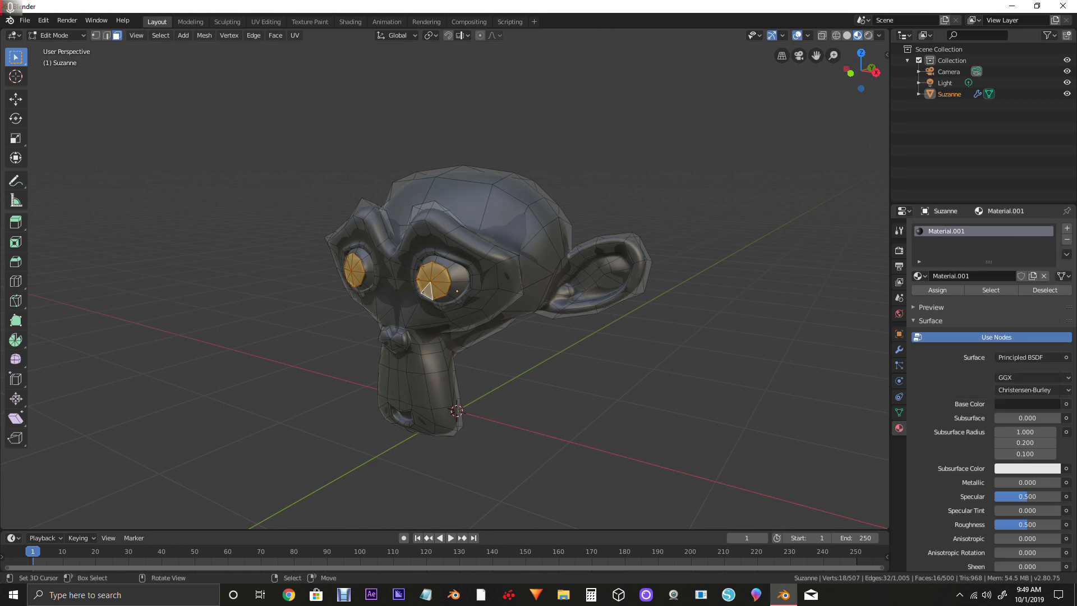
Step: Add a second material slot to the monkey and assign it to the selected front faces of both eyes
{"action": "middle_click_drag", "start_coordinate": [595, 315], "coordinate": [657, 315]}
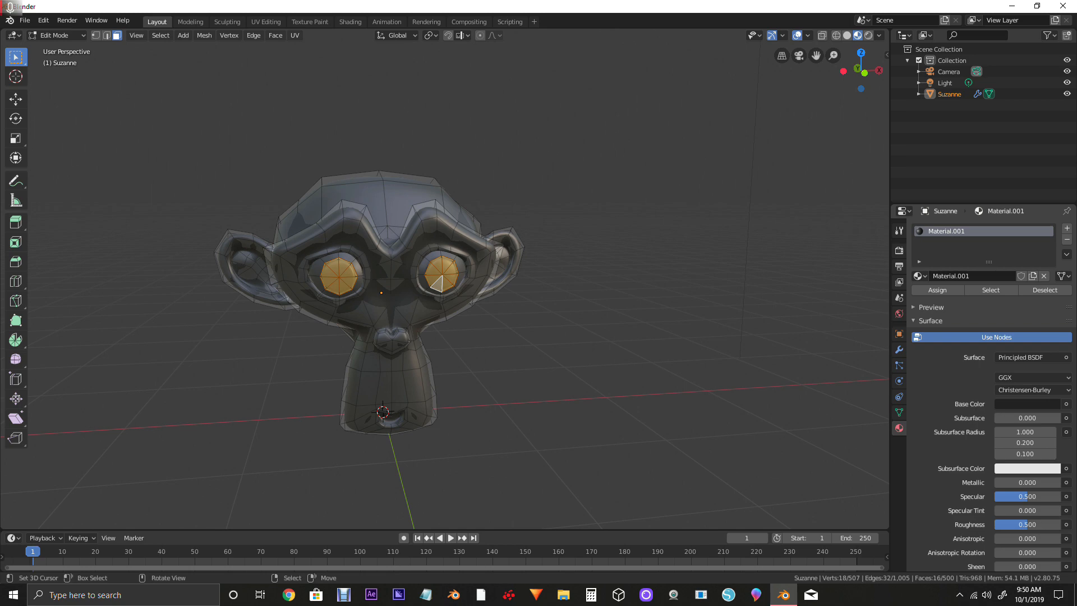
{"action": "mouse_move", "coordinate": [606, 314]}
{"action": "middle_mouse_down"}
{"action": "mouse_move", "coordinate": [721, 315]}
{"action": "mouse_move", "coordinate": [606, 314]}
{"action": "middle_mouse_up"}
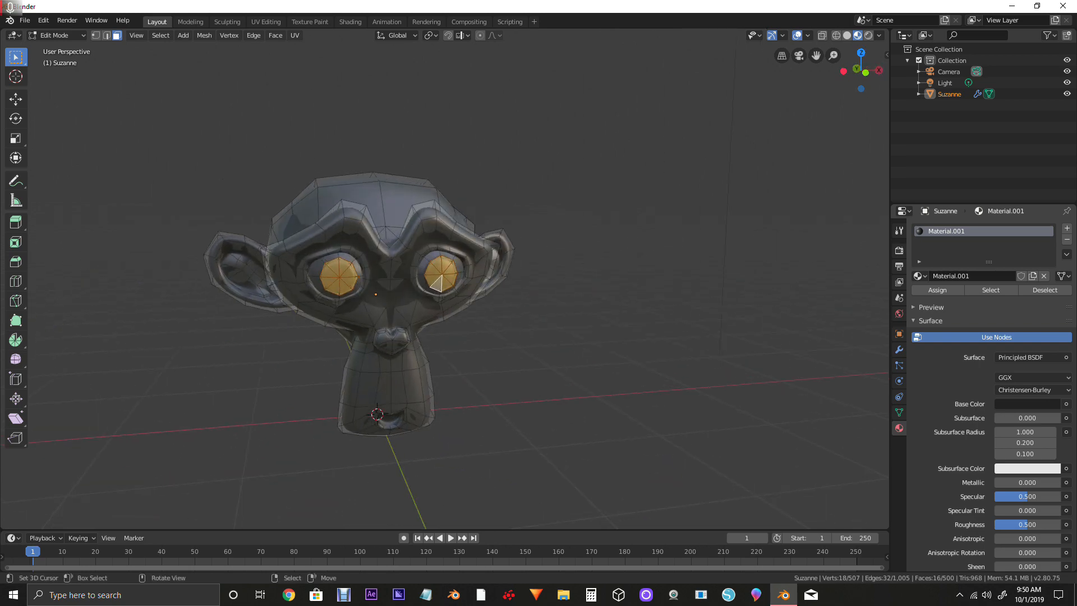
{"action": "mouse_move", "coordinate": [606, 314]}
{"action": "middle_mouse_down"}
{"action": "mouse_move", "coordinate": [672, 314]}
{"action": "mouse_move", "coordinate": [612, 314]}
{"action": "middle_mouse_up"}
{"action": "scroll", "coordinate": [671, 314], "scroll_direction": "up", "scroll_amount": 4}
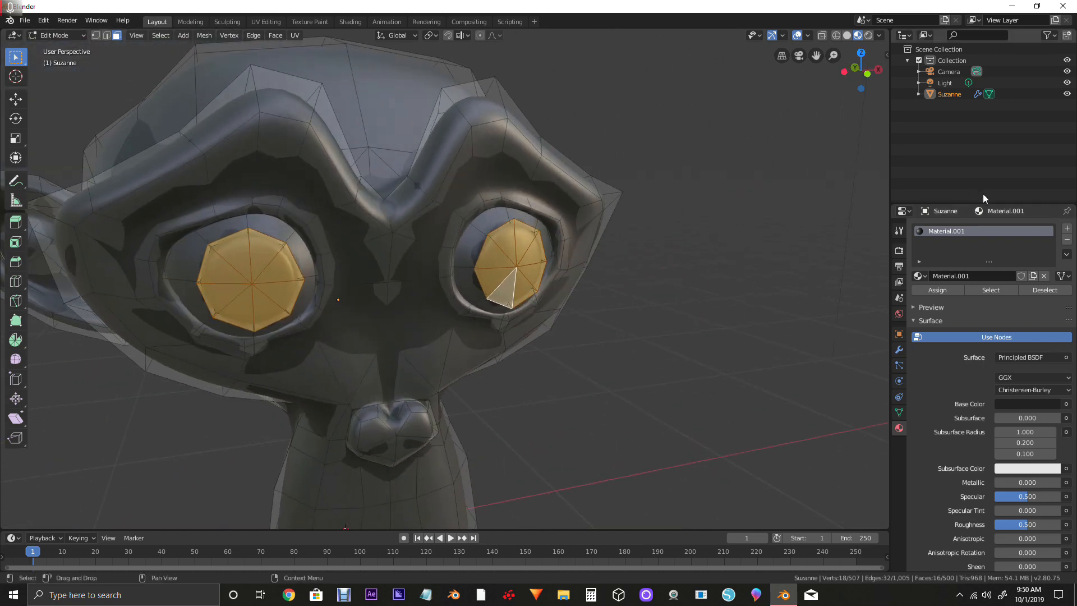
{"action": "left_click", "coordinate": [1068, 229]}
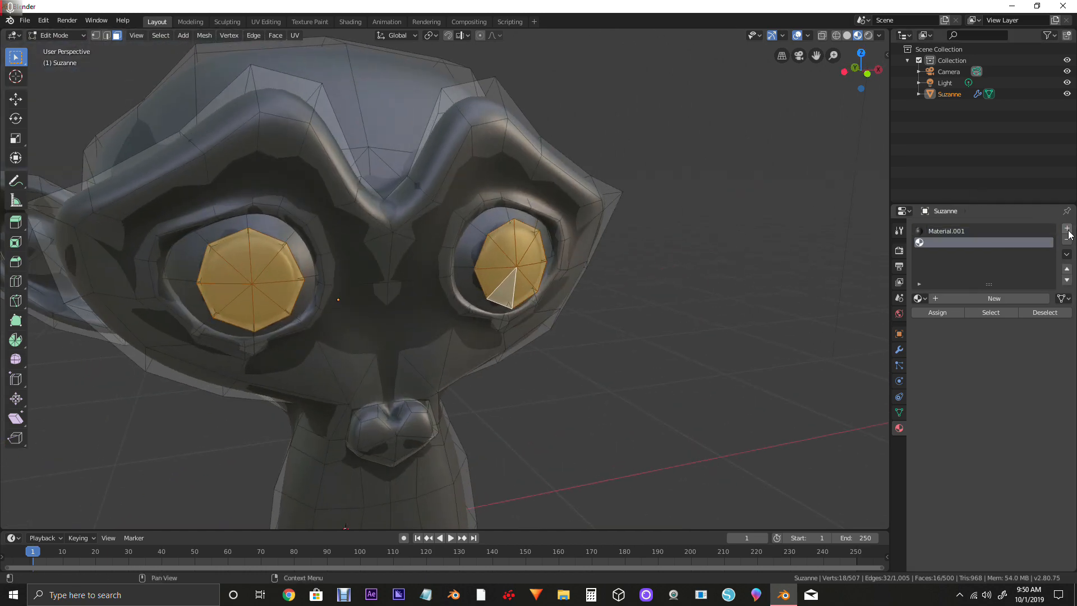
{"action": "left_click", "coordinate": [933, 314]}
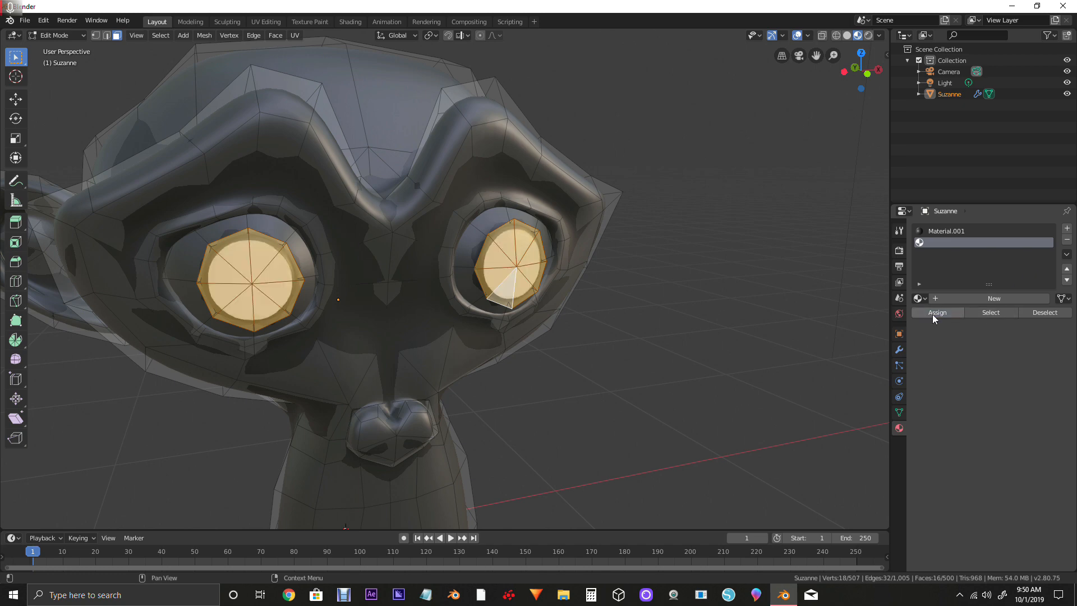
Step: Create a new material in the eye faces' slot and set its surface shader to Emission
{"action": "middle_click_drag", "start_coordinate": [561, 314], "coordinate": [610, 315]}
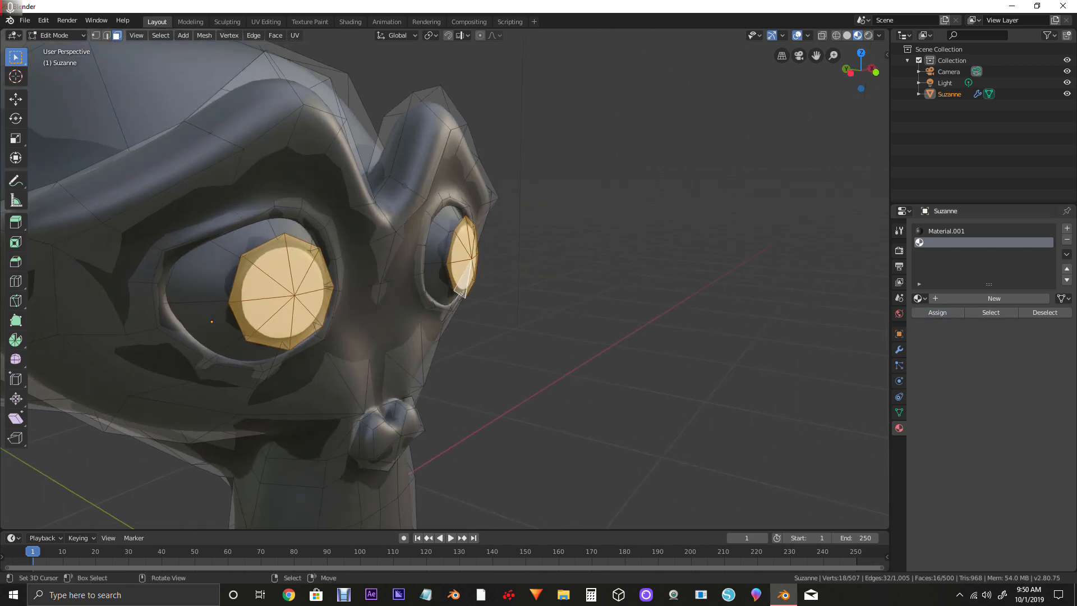
{"action": "left_click", "coordinate": [994, 298]}
{"action": "left_click", "coordinate": [1026, 380]}
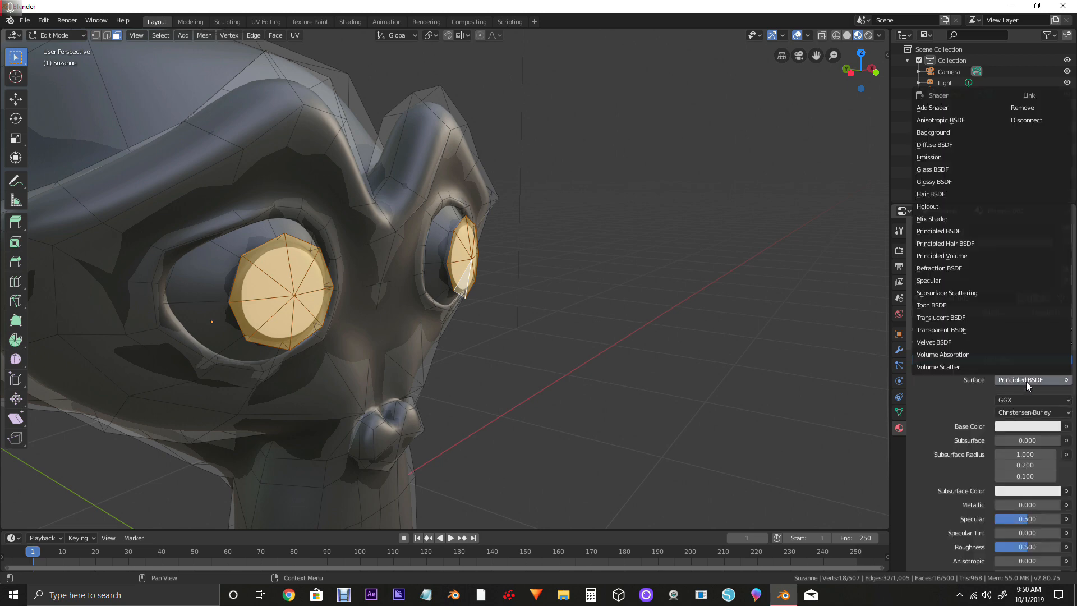
{"action": "left_click", "coordinate": [941, 157]}
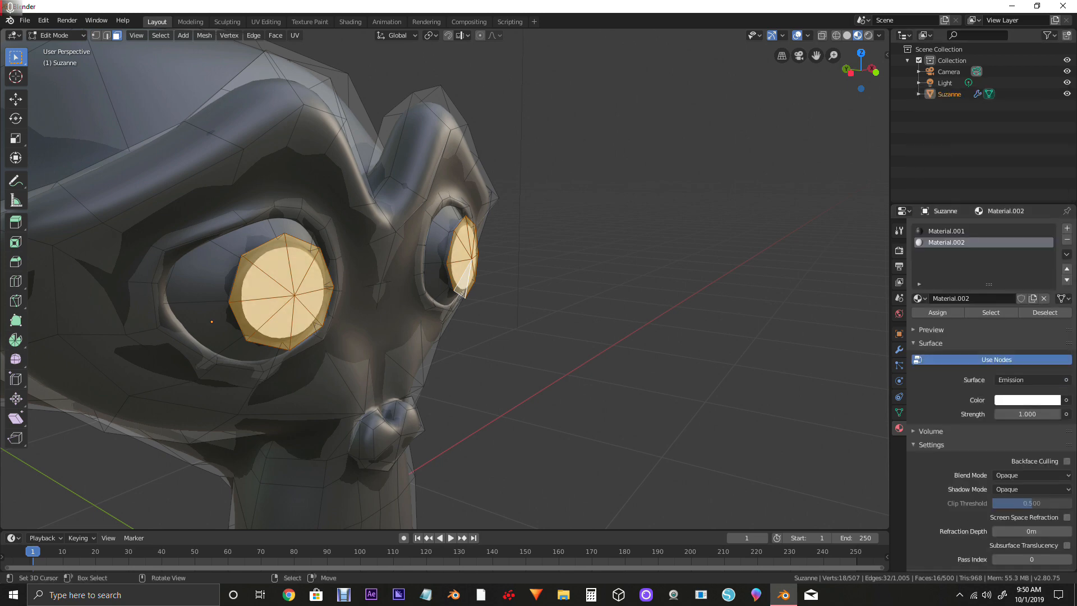
Step: Set the eye material's emission strength to 20 and its color to saturated blue with hue 0.579 and saturation 0.984
{"action": "middle_click_drag", "start_coordinate": [561, 314], "coordinate": [507, 316]}
{"action": "scroll", "coordinate": [507, 315], "scroll_direction": "down", "scroll_amount": 4}
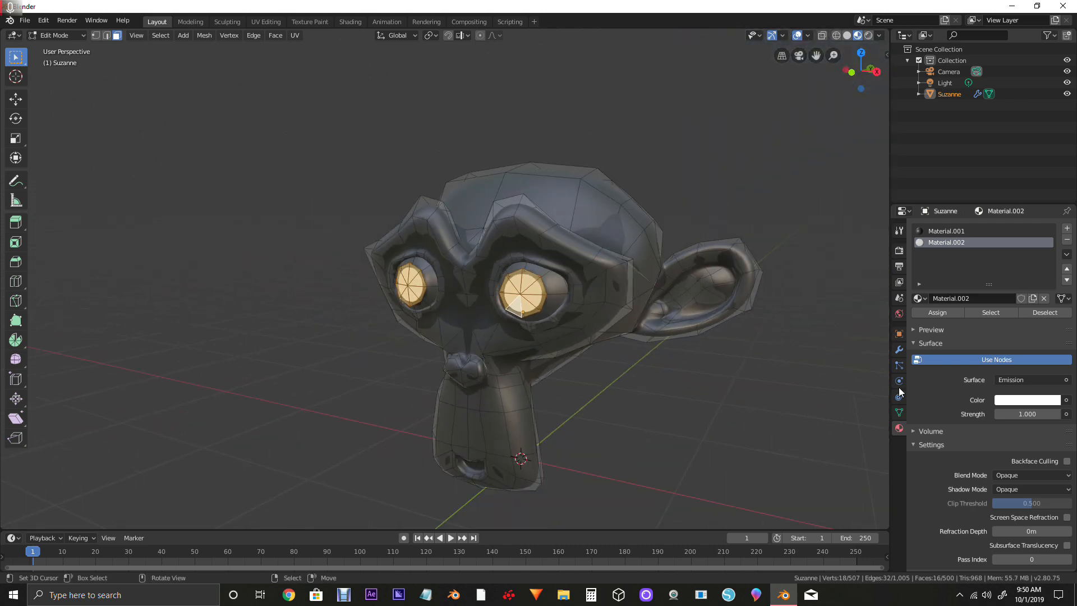
{"action": "left_click", "coordinate": [1013, 415]}
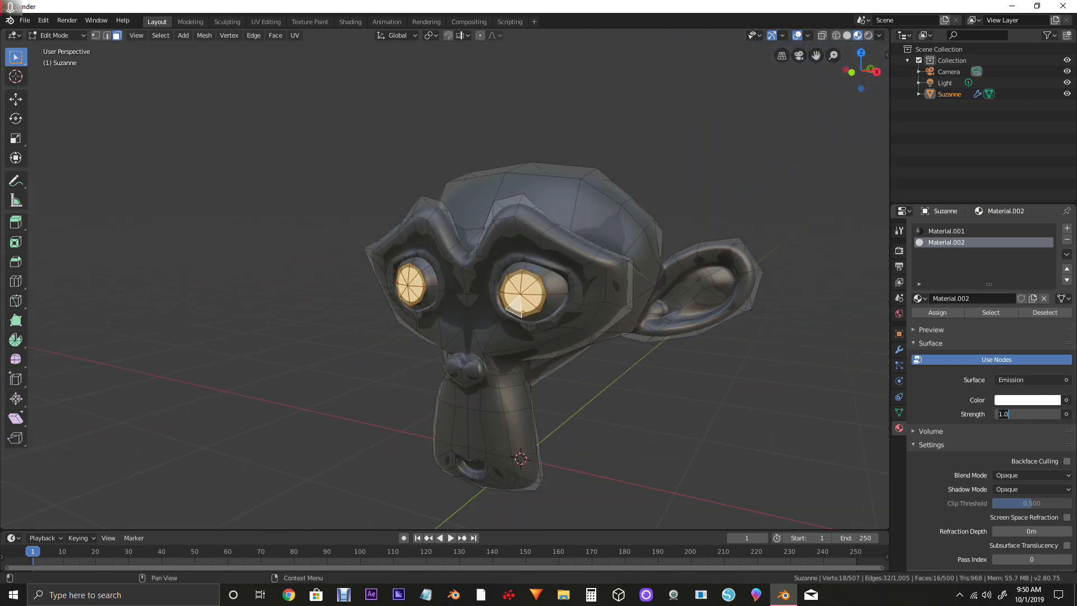
{"action": "type", "text": "10"}
{"action": "key", "text": "Return"}
{"action": "left_click", "coordinate": [1019, 402]}
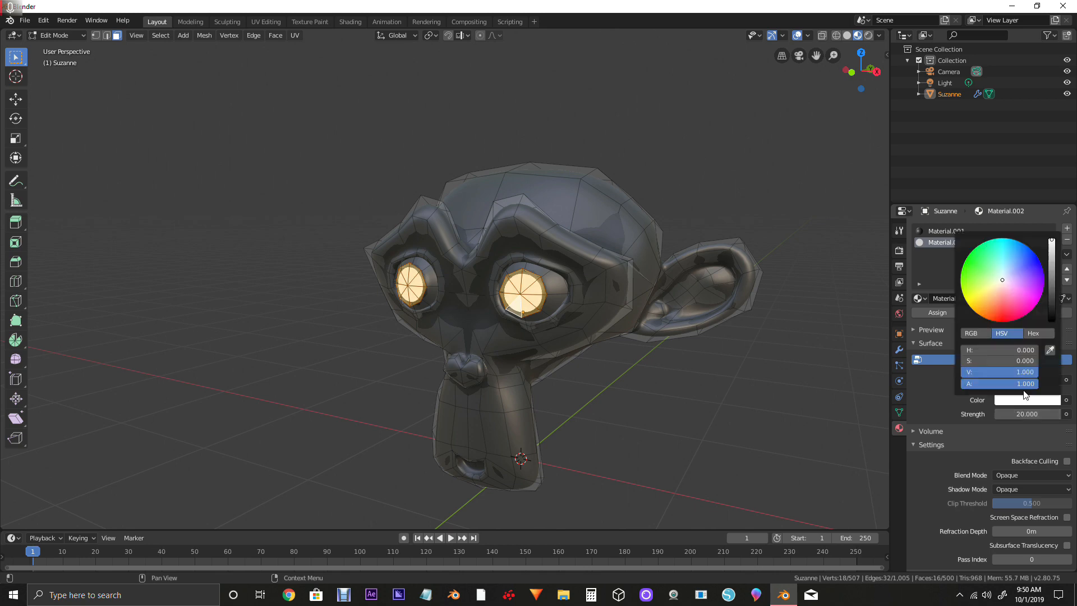
{"action": "mouse_move", "coordinate": [1015, 263]}
{"action": "left_mouse_down"}
{"action": "mouse_move", "coordinate": [1016, 244]}
{"action": "mouse_move", "coordinate": [1034, 251]}
{"action": "mouse_move", "coordinate": [1023, 244]}
{"action": "left_mouse_up"}
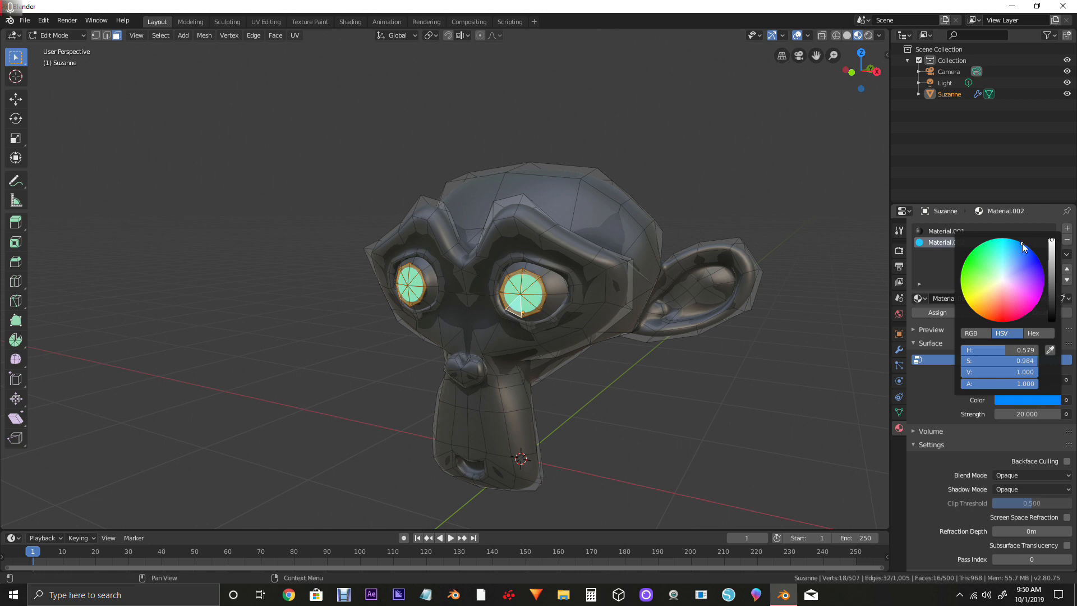
Step: Enable Bloom and Screen Space Reflections in the Eevee render settings
{"action": "left_click", "coordinate": [900, 251]}
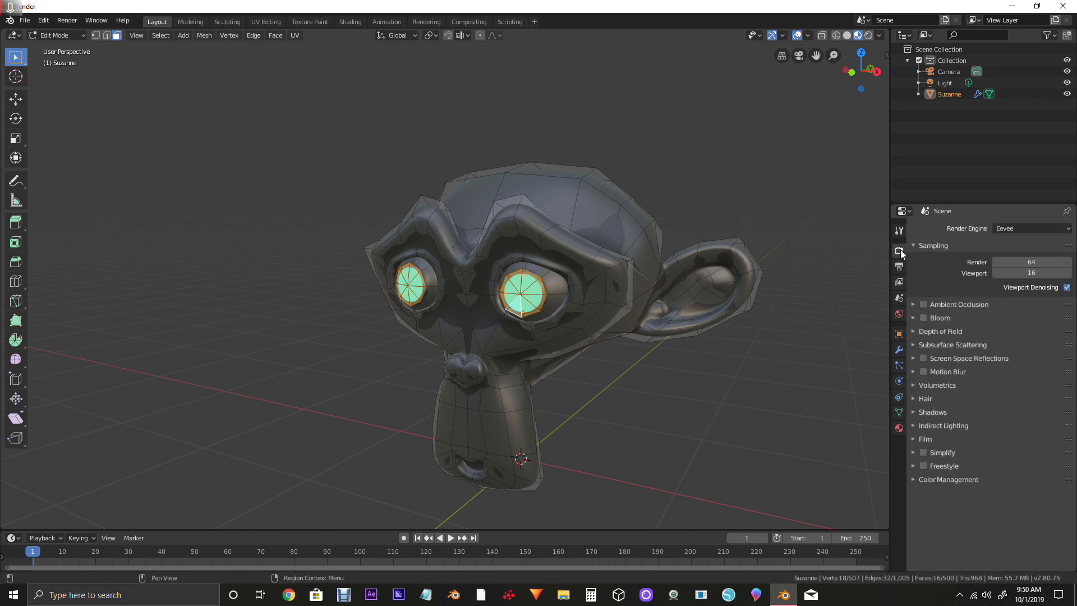
{"action": "left_click", "coordinate": [924, 318]}
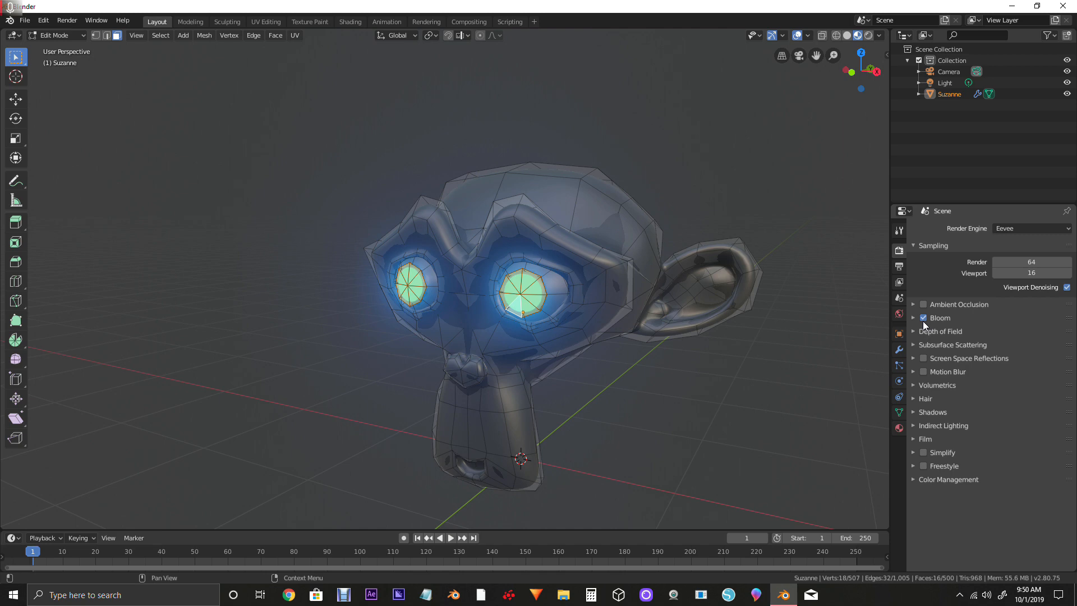
{"action": "left_click", "coordinate": [924, 359]}
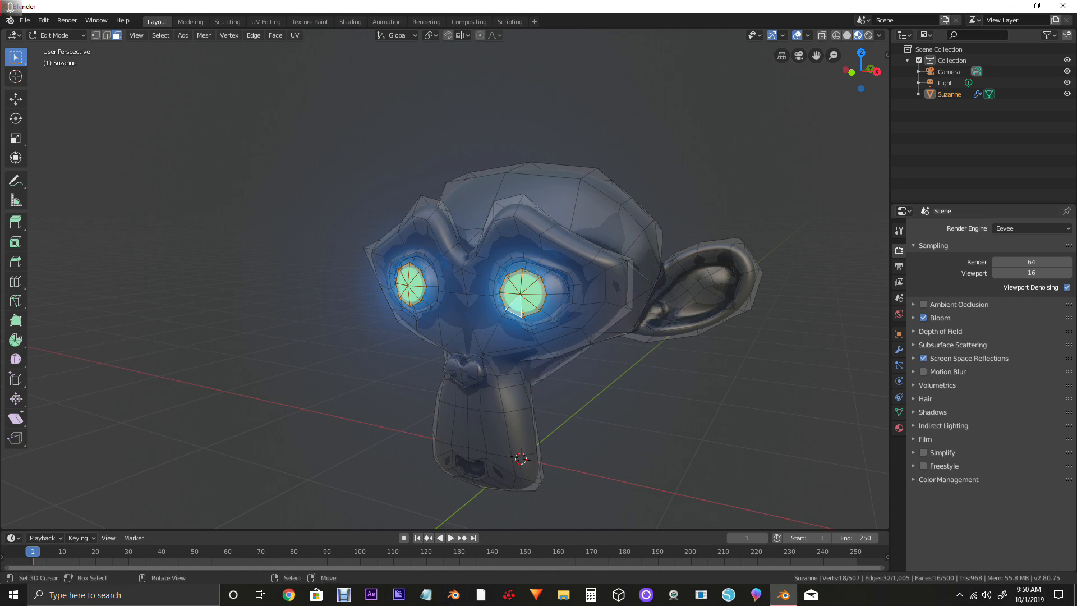
{"action": "middle_click_drag", "start_coordinate": [606, 348], "coordinate": [701, 350]}
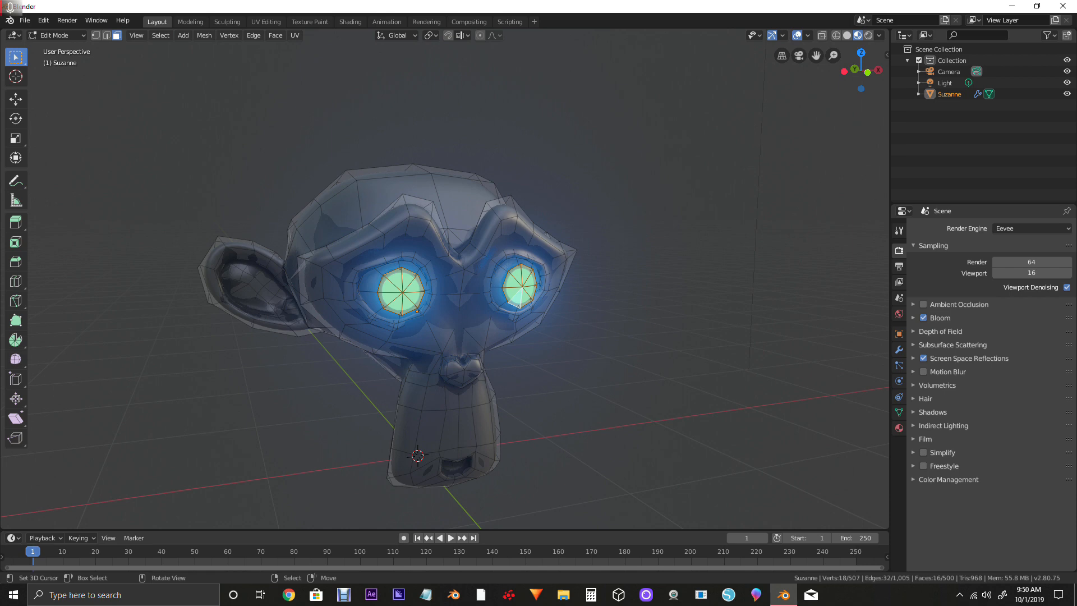
Step: Return the monkey to Object Mode and check its eye glow from several angles and distances
{"action": "key", "text": "Tab"}
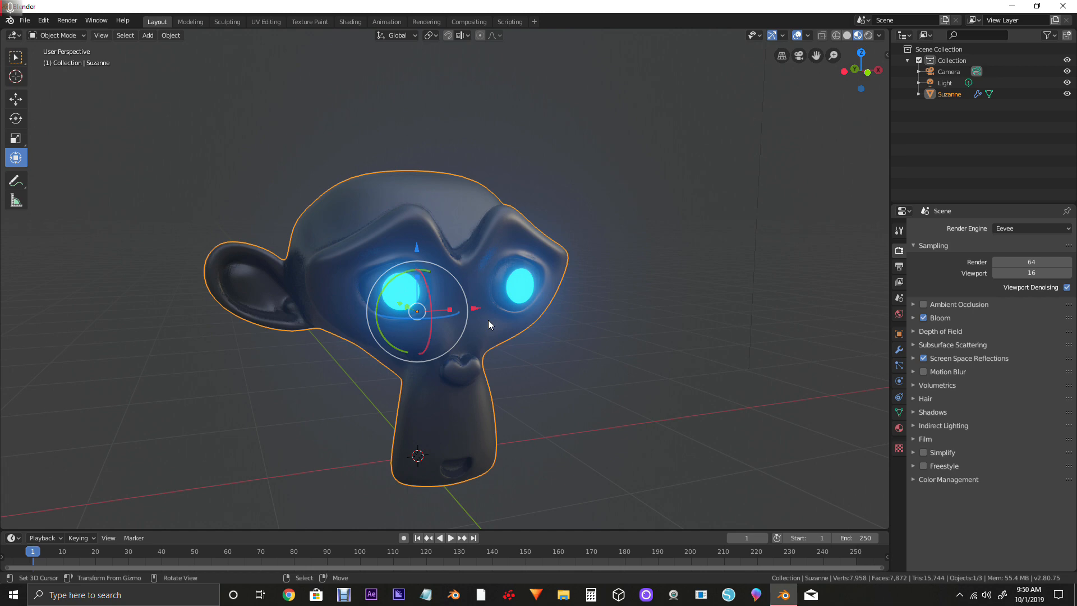
{"action": "middle_click_drag", "start_coordinate": [662, 370], "coordinate": [466, 282]}
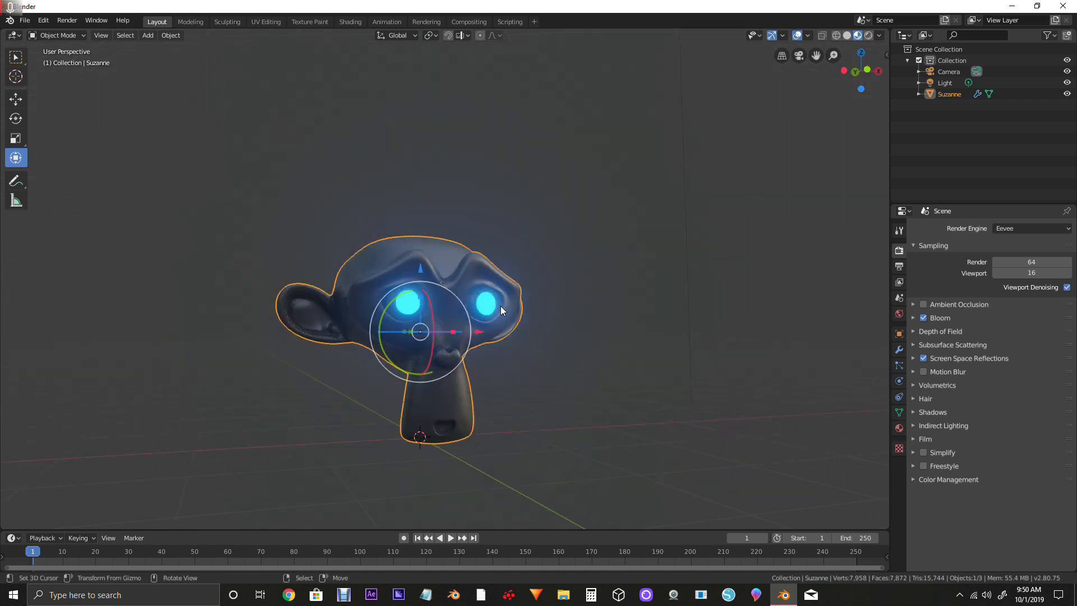
{"action": "scroll", "coordinate": [504, 320], "scroll_direction": "up", "scroll_amount": 5}
{"action": "middle_click_drag", "start_coordinate": [506, 337], "coordinate": [520, 526]}
{"action": "scroll", "coordinate": [480, 336], "scroll_direction": "down", "scroll_amount": 6}
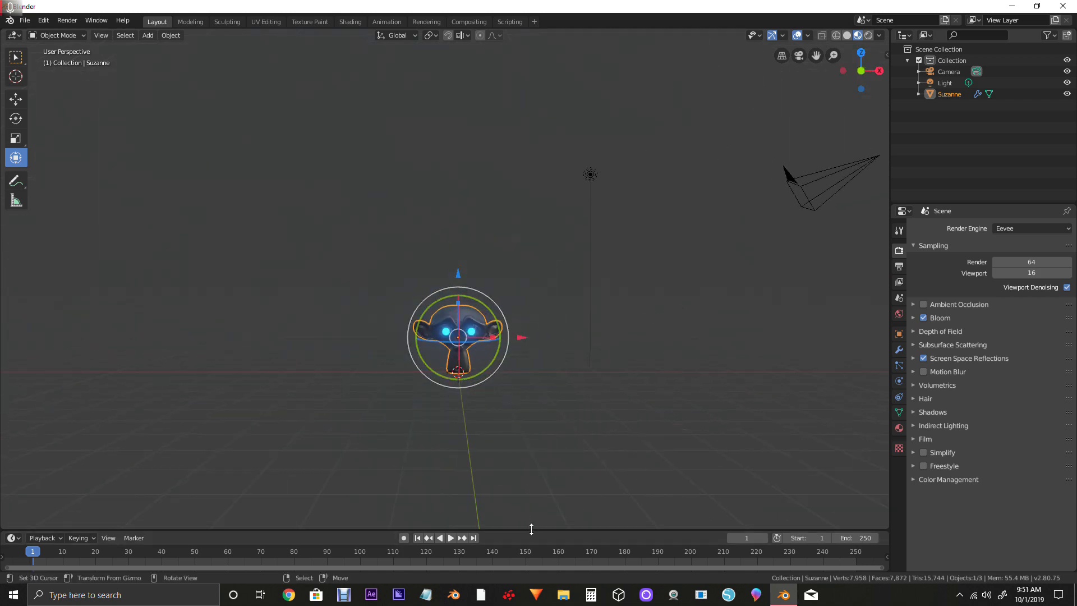
Step: Enlarge the timeline area upwards and frame the monkey head in the reduced viewport
{"action": "left_click_drag", "start_coordinate": [530, 531], "coordinate": [548, 443]}
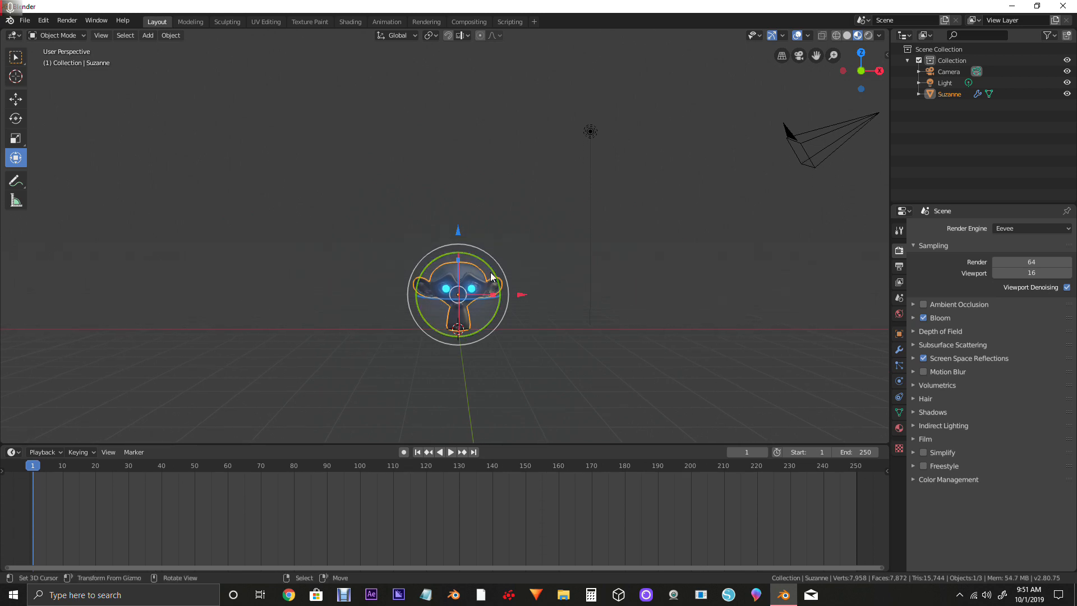
{"action": "scroll", "coordinate": [420, 324], "scroll_direction": "up", "scroll_amount": 5}
{"action": "middle_click_drag", "start_coordinate": [421, 324], "coordinate": [387, 337]}
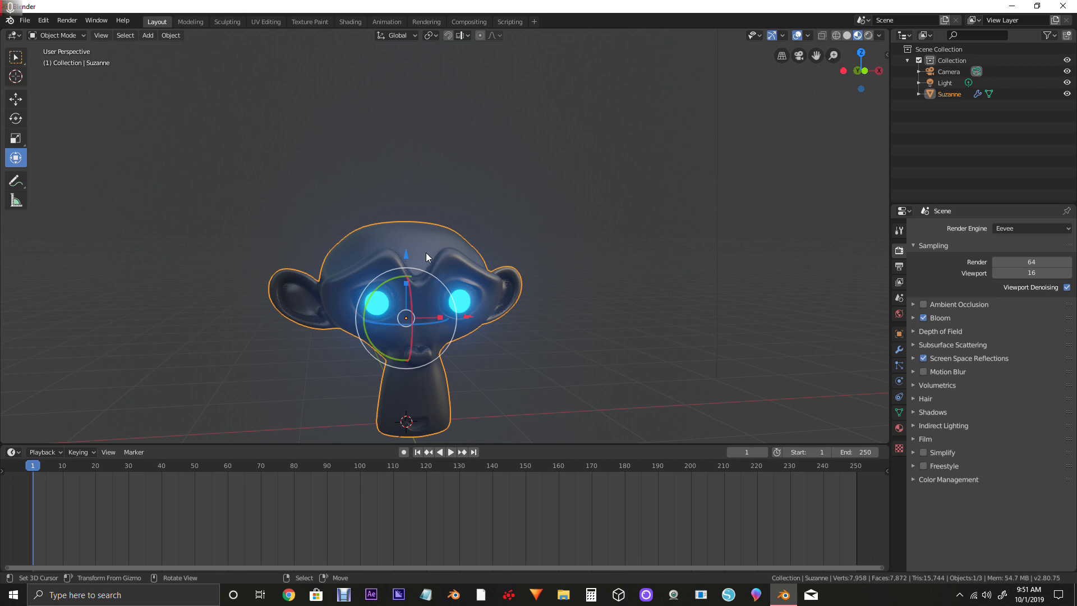
Step: Insert a keyframe at frame 1 for the emission strength of the blue eye material
{"action": "left_click", "coordinate": [900, 428]}
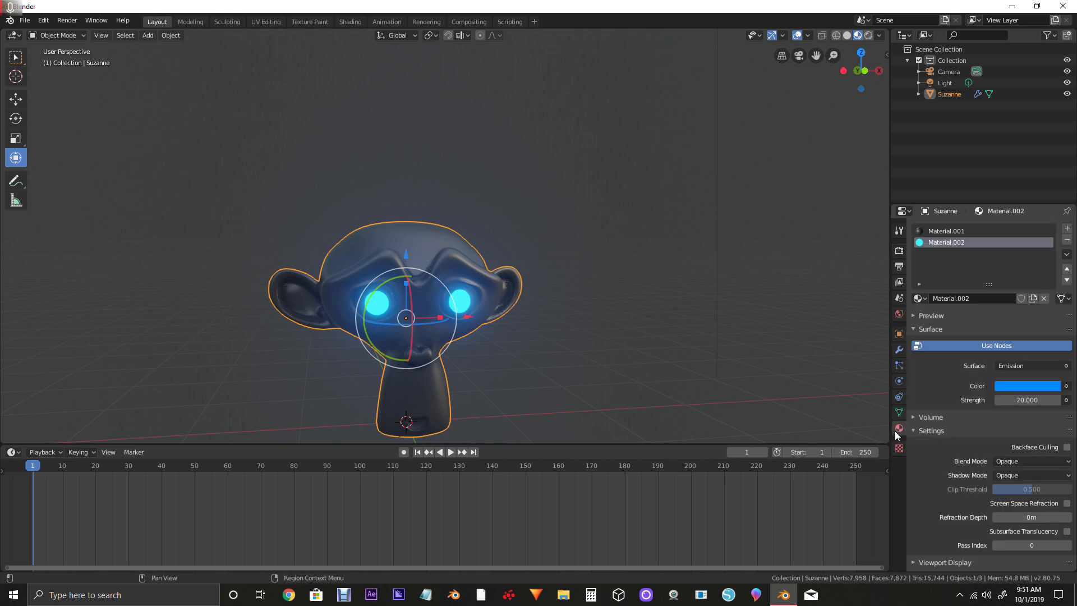
{"action": "left_click", "coordinate": [949, 231]}
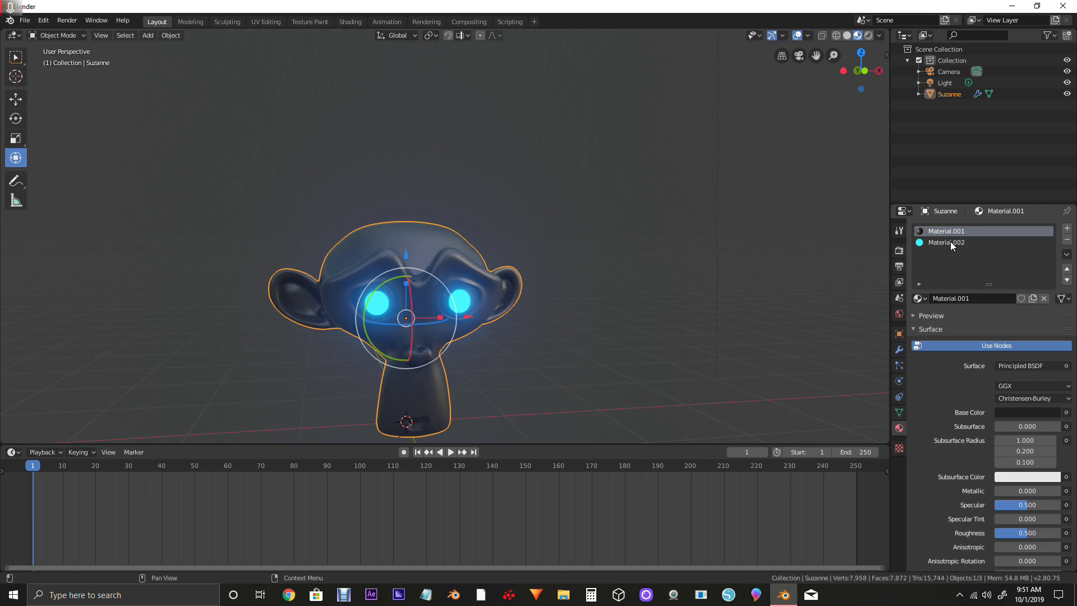
{"action": "left_click", "coordinate": [958, 243]}
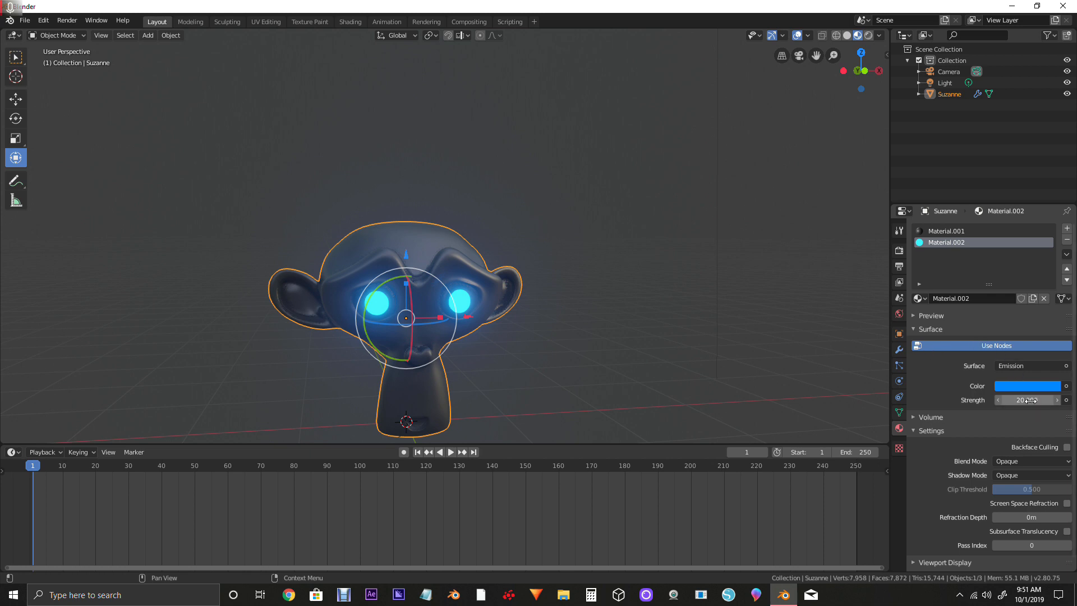
{"action": "key", "text": "i"}
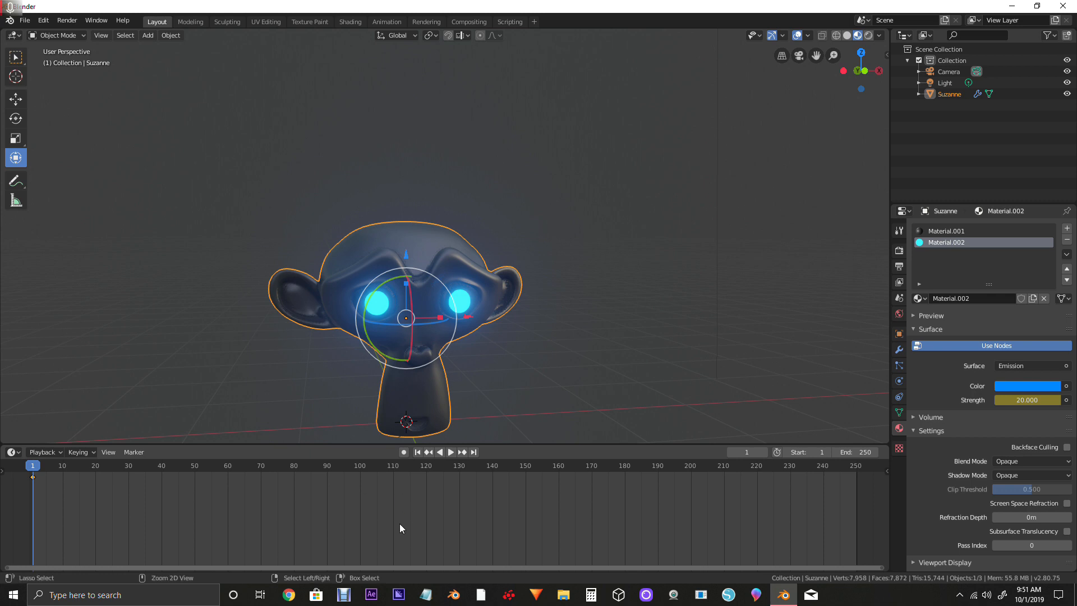
Step: Switch the timeline to the Graph Editor and bake "glitch_sound effect.wav" from the Desktop to the emission strength's F-curve
{"action": "key", "text": "ctrl+Tab"}
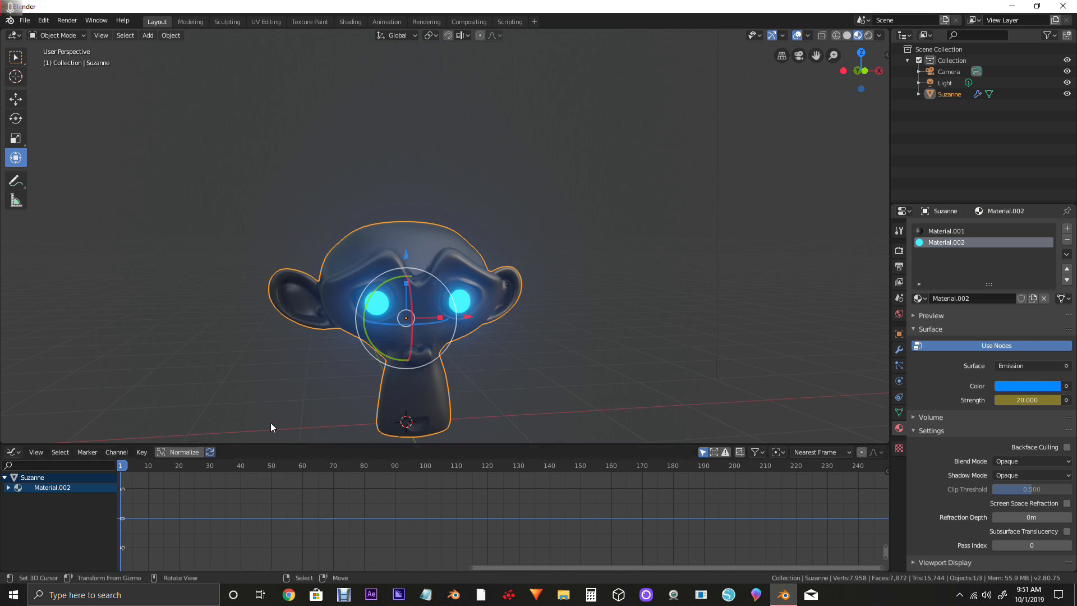
{"action": "left_click", "coordinate": [144, 453]}
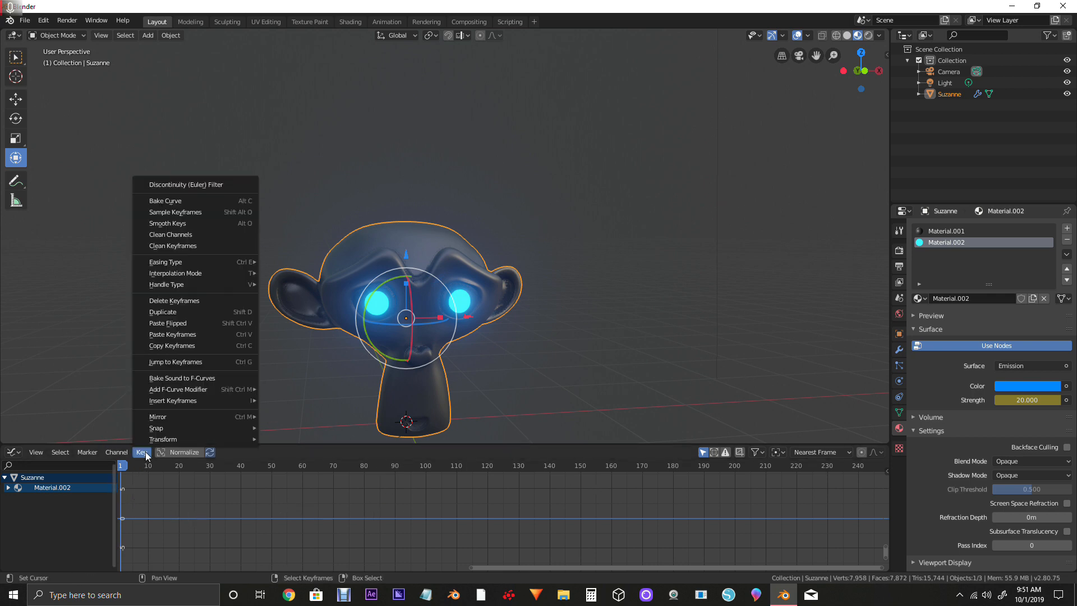
{"action": "left_click", "coordinate": [176, 381]}
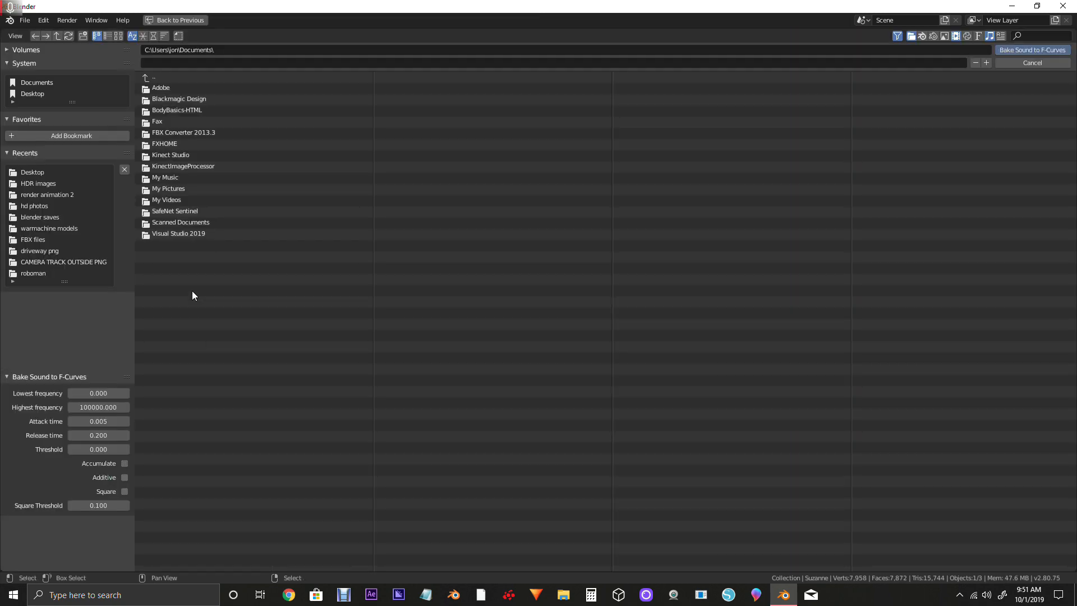
{"action": "left_click", "coordinate": [34, 93]}
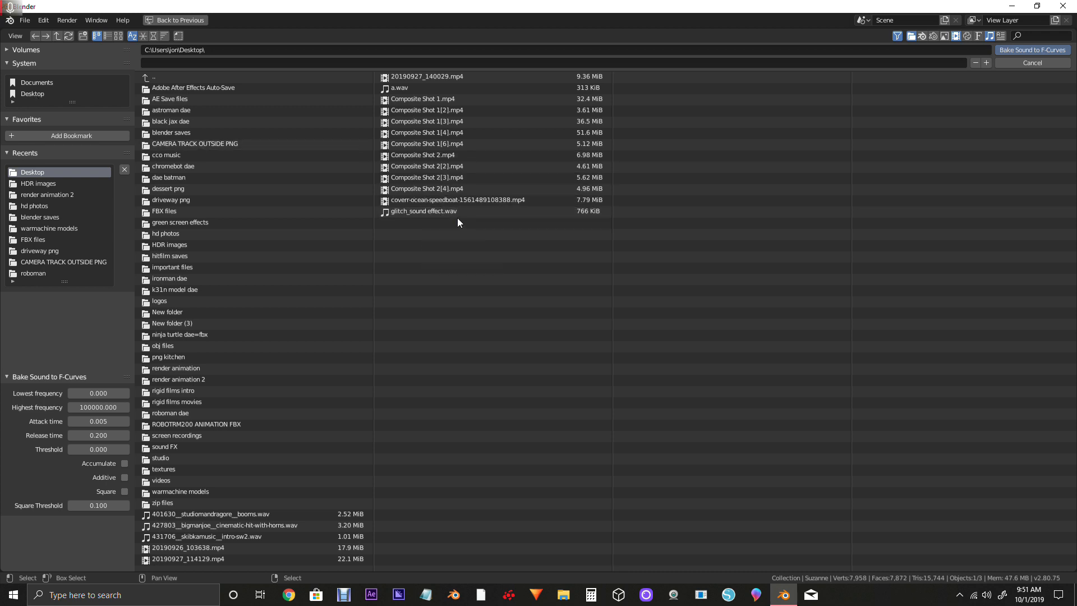
{"action": "double_click", "coordinate": [433, 211]}
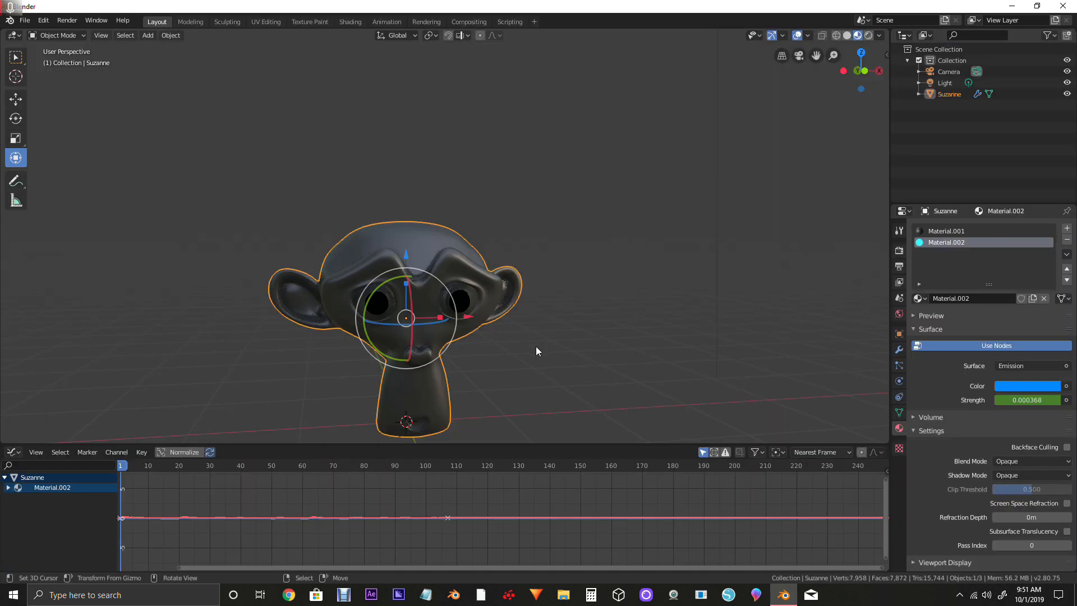
{"action": "scroll", "coordinate": [346, 366], "scroll_direction": "down", "scroll_amount": 2}
{"action": "scroll", "coordinate": [345, 366], "scroll_direction": "up", "scroll_amount": 3}
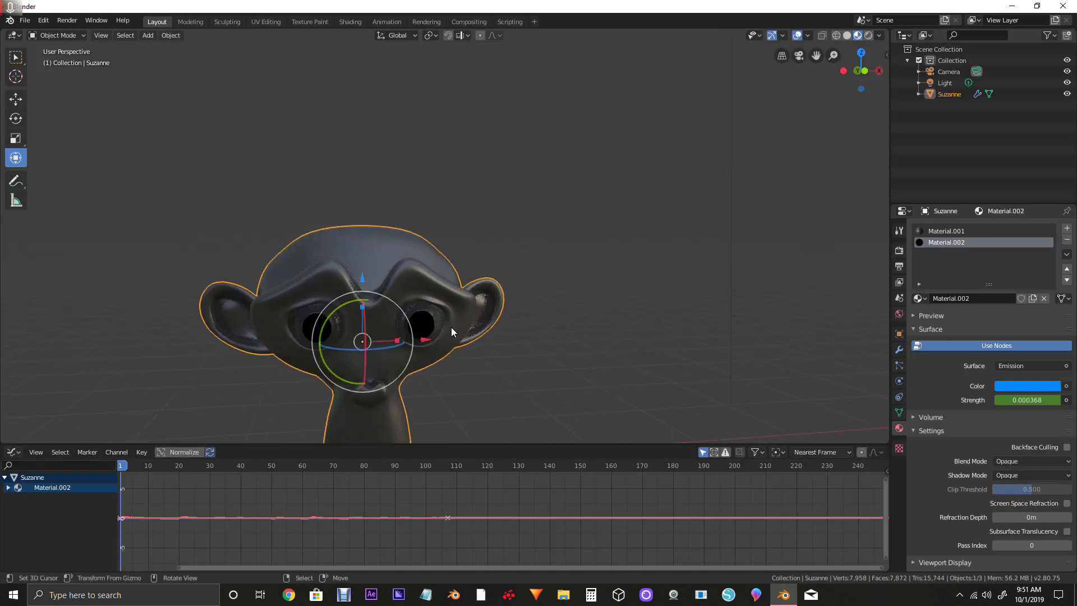
Step: Play the animation to check how the monkey's eyes flicker from several angles, and return the playhead to frame 0
{"action": "middle_click_drag", "start_coordinate": [452, 329], "coordinate": [481, 350]}
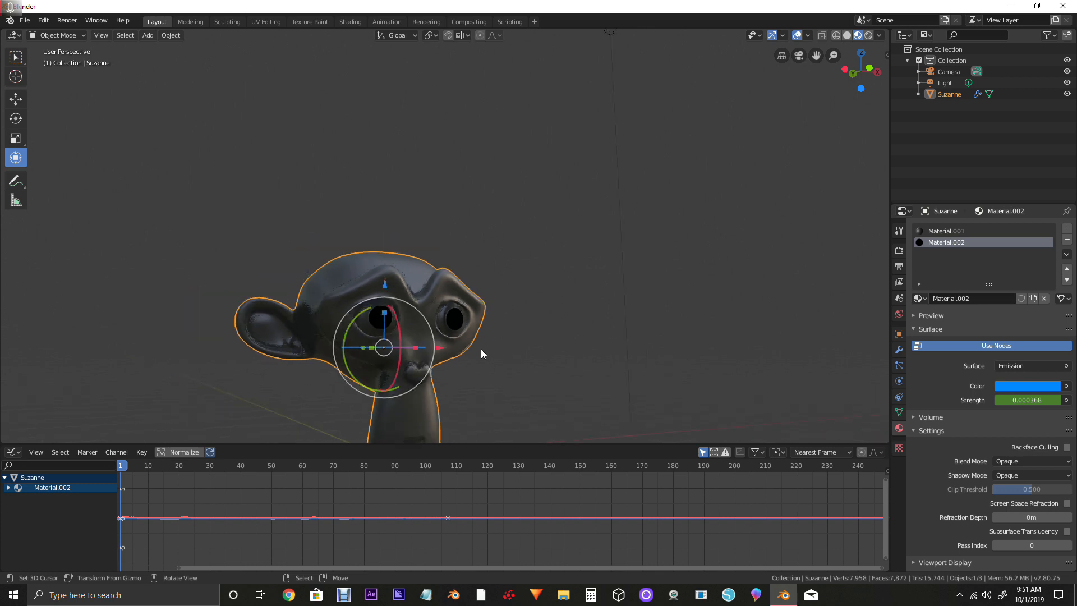
{"action": "scroll", "coordinate": [481, 352], "scroll_direction": "down", "scroll_amount": 2}
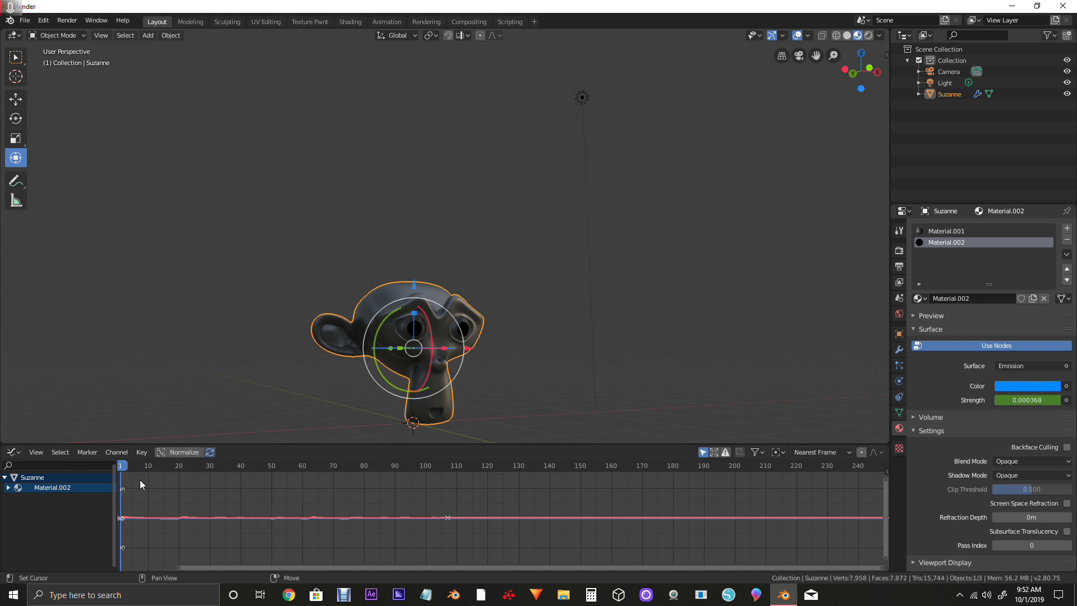
{"action": "key", "text": "space"}
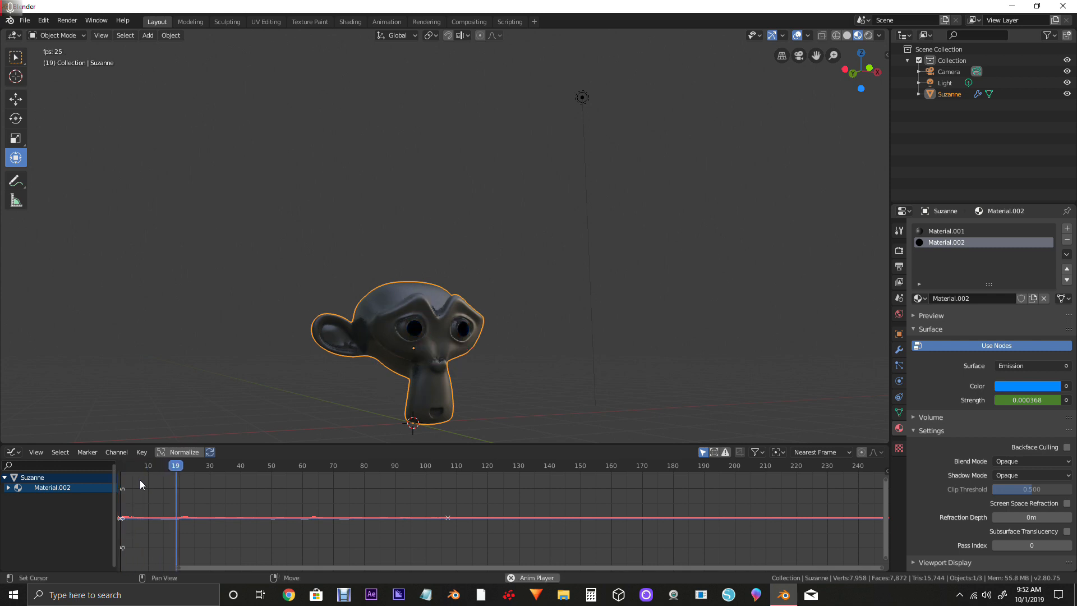
{"action": "middle_click_drag", "start_coordinate": [494, 347], "coordinate": [412, 331]}
{"action": "scroll", "coordinate": [412, 331], "scroll_direction": "up", "scroll_amount": 3}
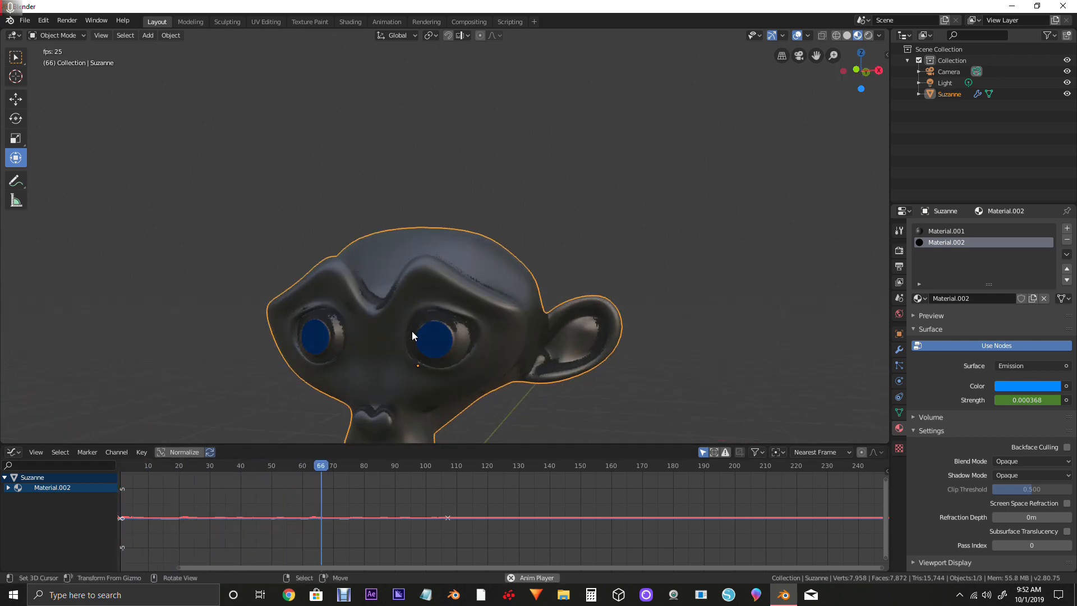
{"action": "left_click_drag", "start_coordinate": [392, 467], "coordinate": [296, 473]}
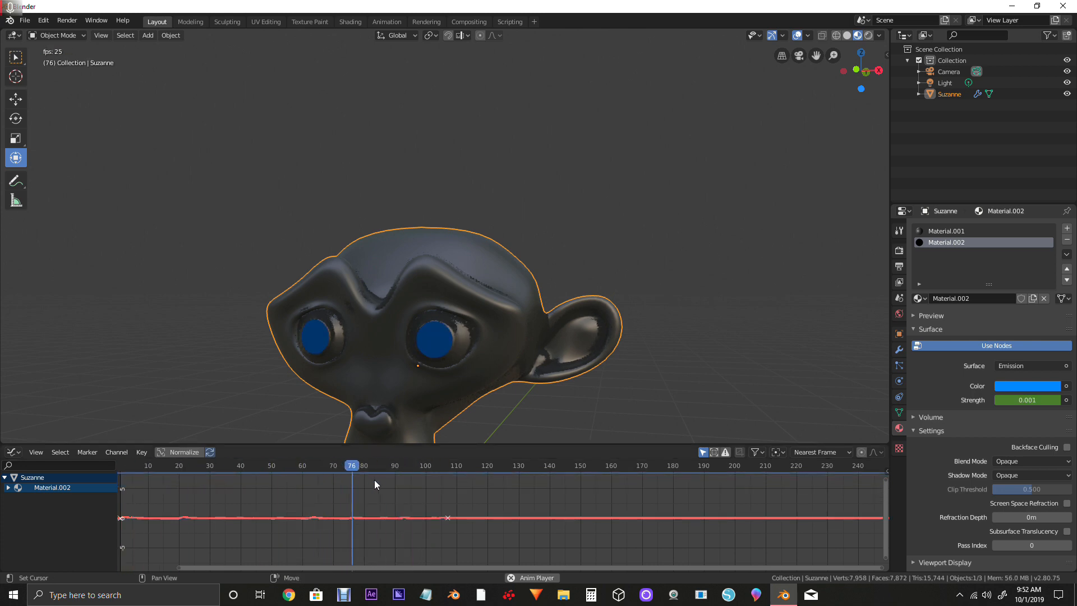
{"action": "key", "text": "space"}
{"action": "left_click_drag", "start_coordinate": [437, 464], "coordinate": [120, 487]}
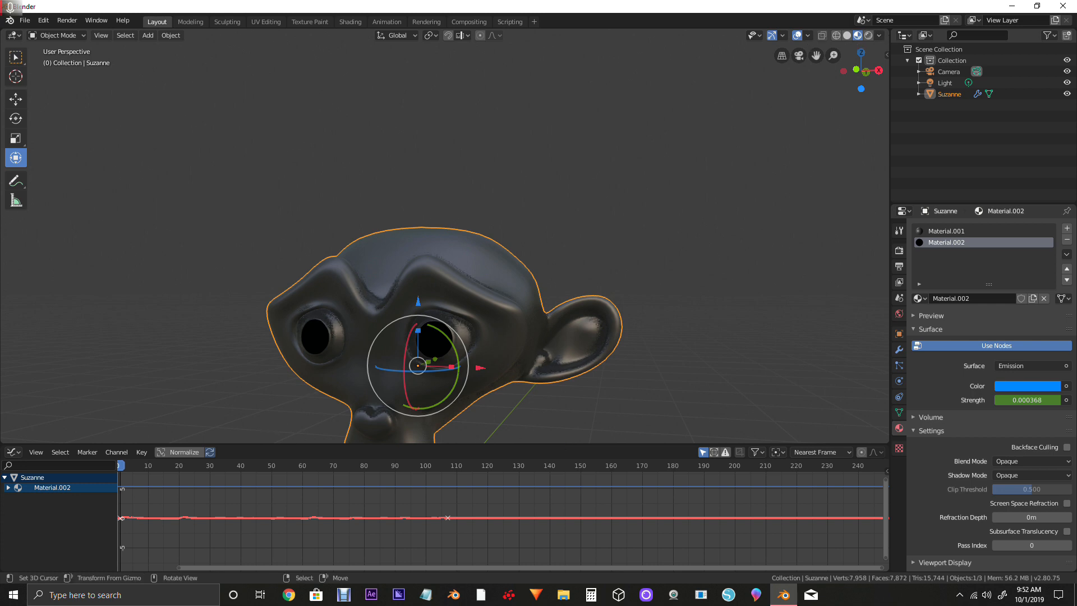
Step: Split the 3D viewport vertically into two areas and turn the new area into a Video Sequencer
{"action": "left_click_drag", "start_coordinate": [887, 31], "coordinate": [496, 39]}
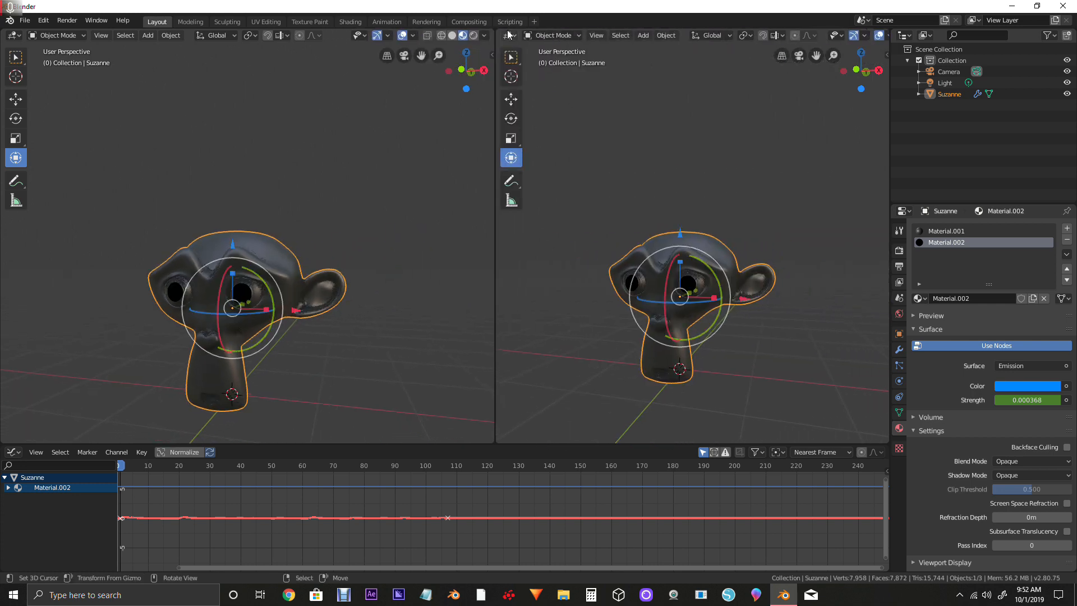
{"action": "left_click", "coordinate": [509, 35]}
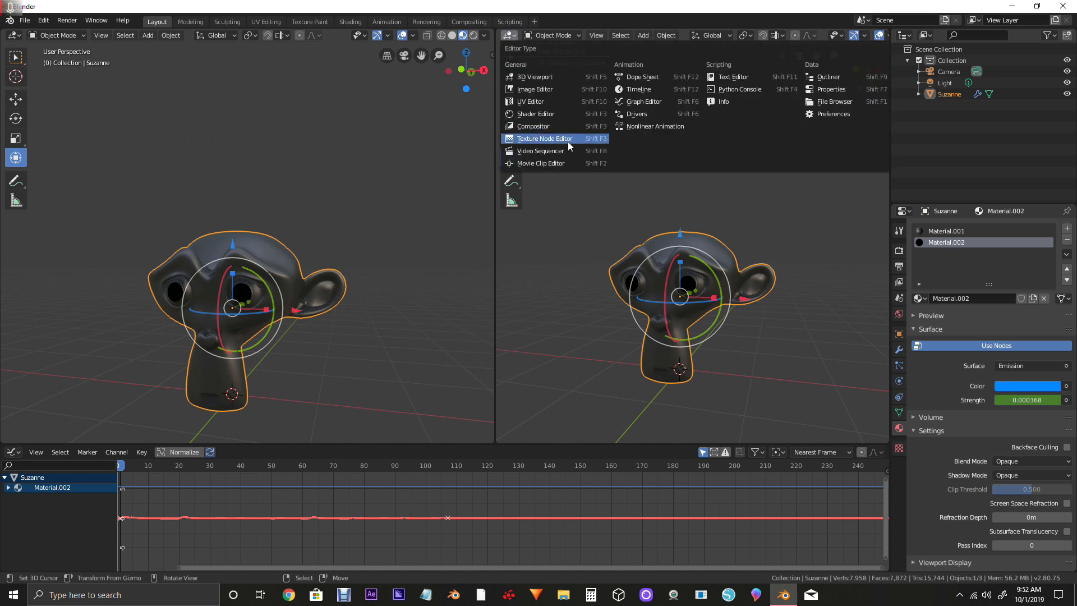
{"action": "left_click", "coordinate": [552, 151]}
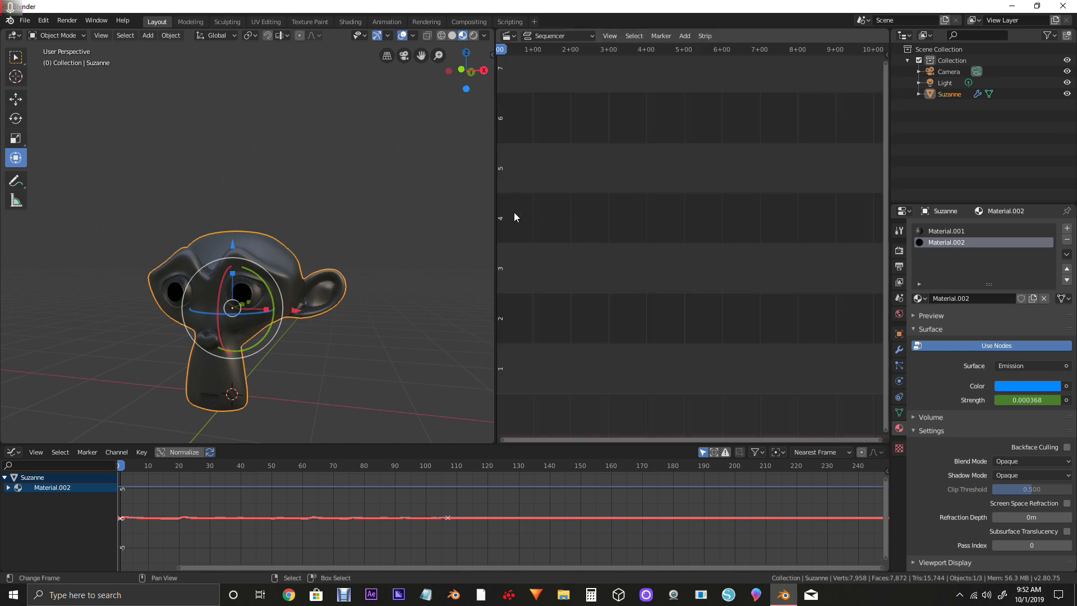
Step: Add "glitch_sound effect.wav" from the Desktop as a sound strip on channel 2, starting at frame 0
{"action": "left_click", "coordinate": [685, 35]}
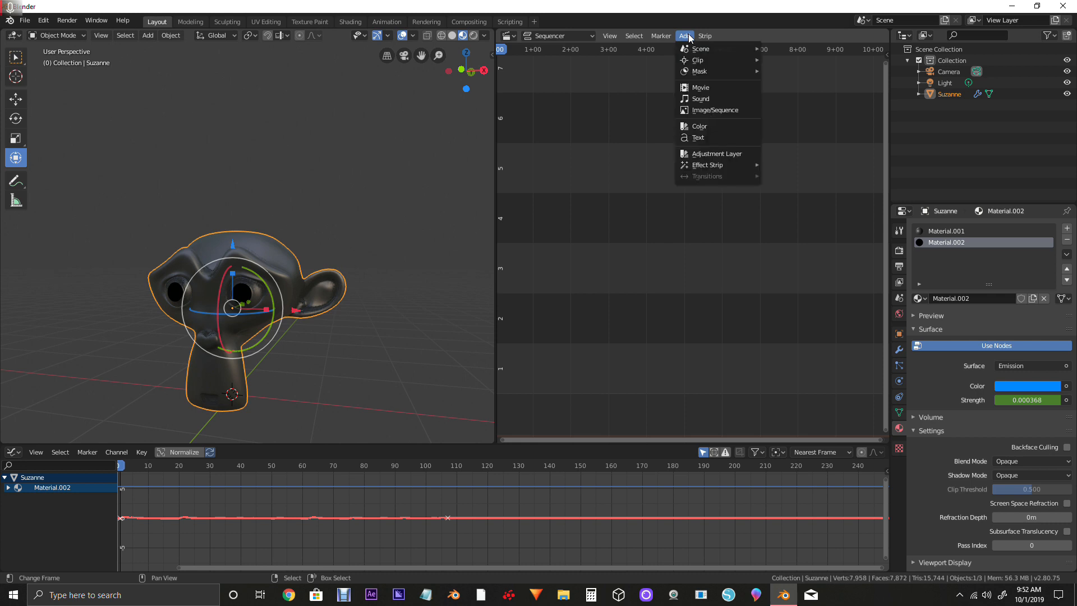
{"action": "left_click", "coordinate": [702, 99]}
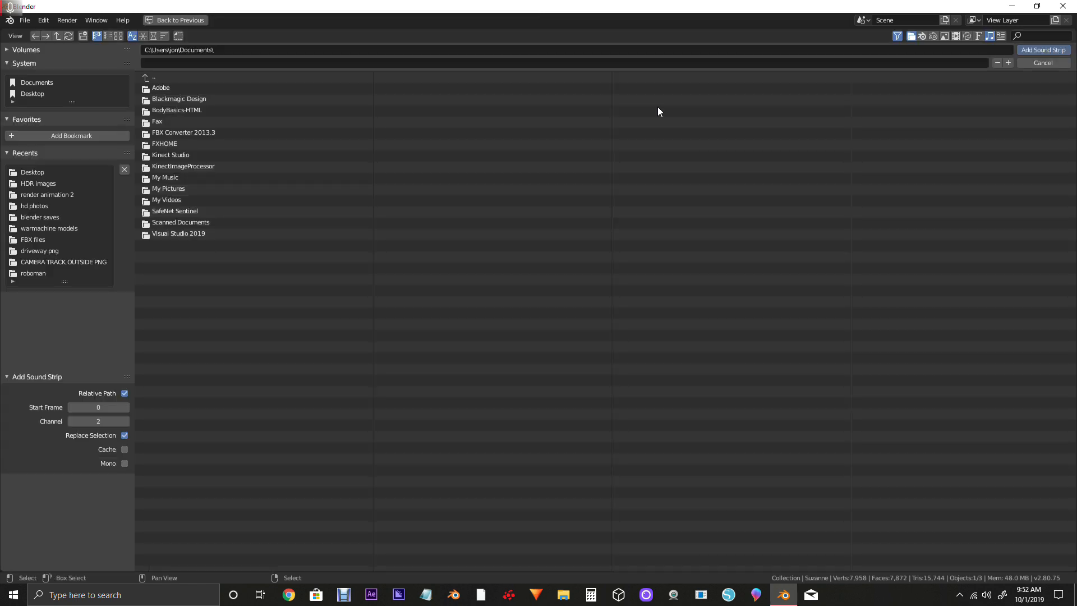
{"action": "left_click", "coordinate": [33, 94]}
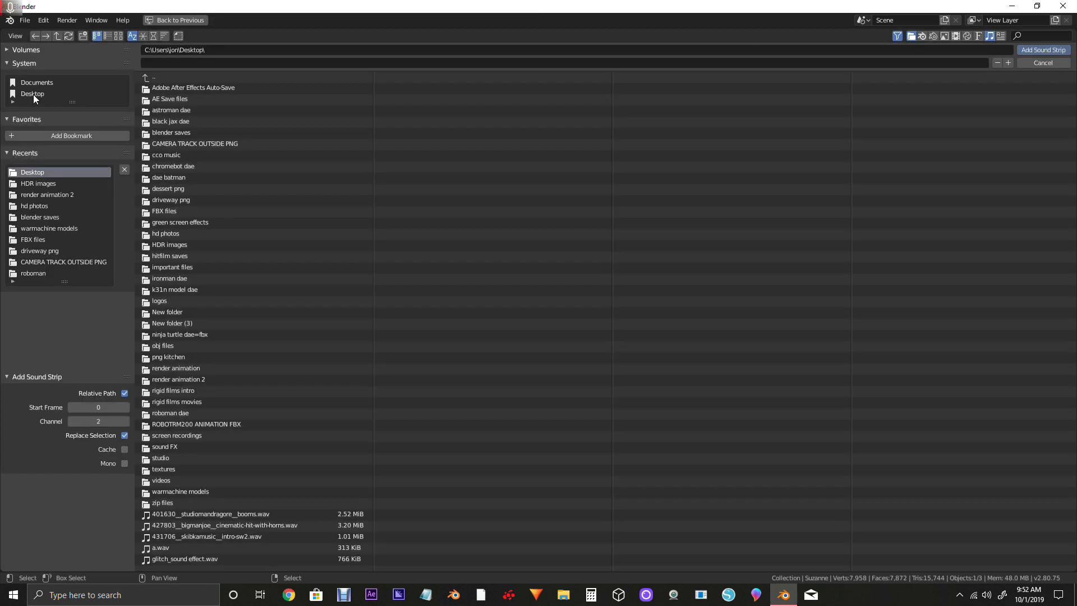
{"action": "left_click", "coordinate": [191, 558]}
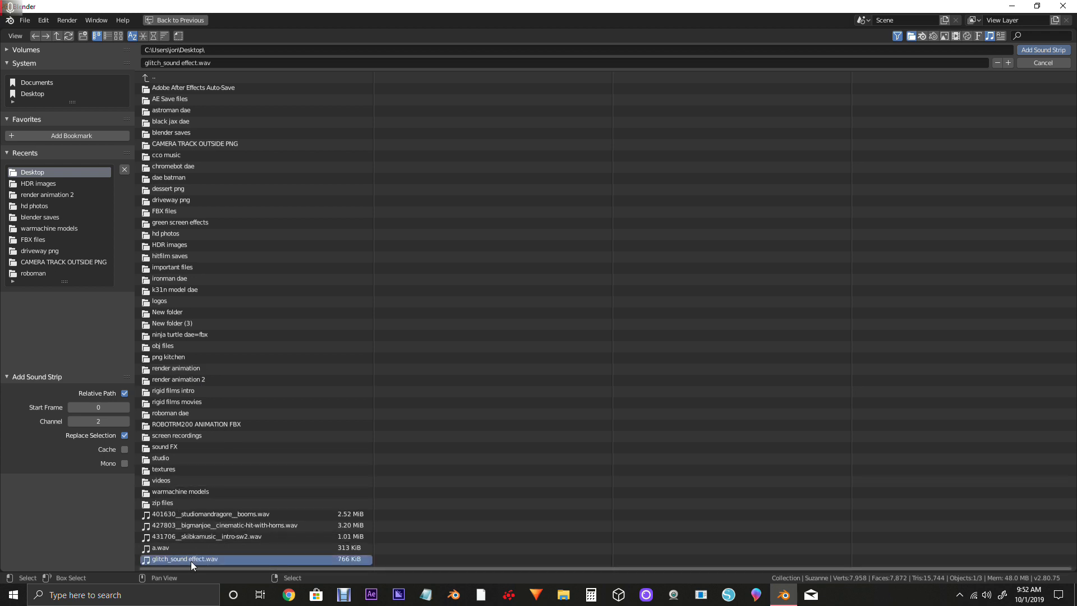
{"action": "double_click", "coordinate": [191, 559]}
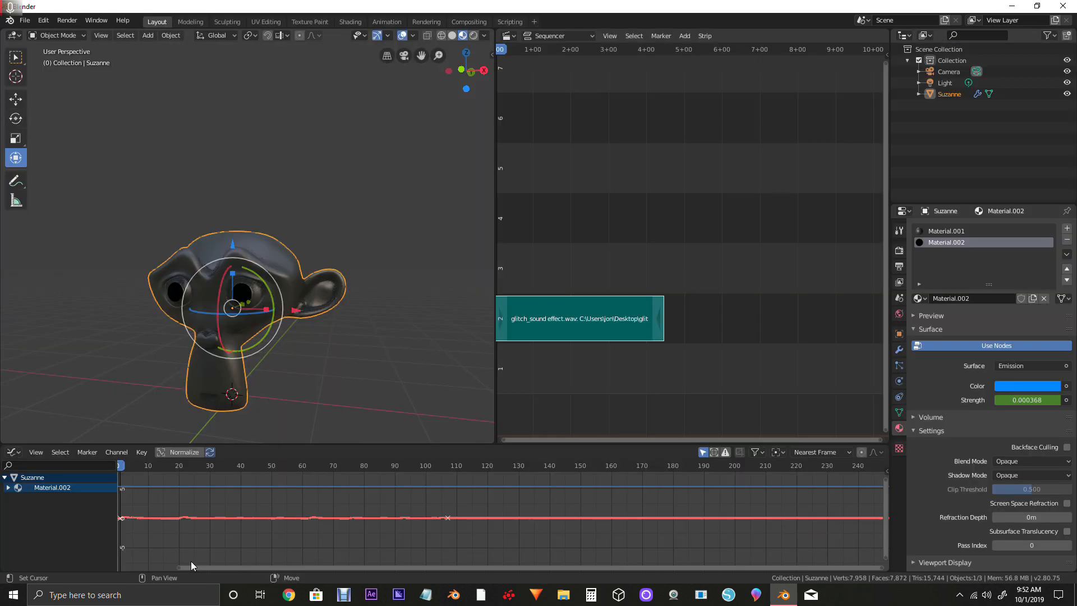
Step: Play the animation with the sound strip, replay it from near the start, and stop to check the eye glow against the audio
{"action": "key", "text": "space"}
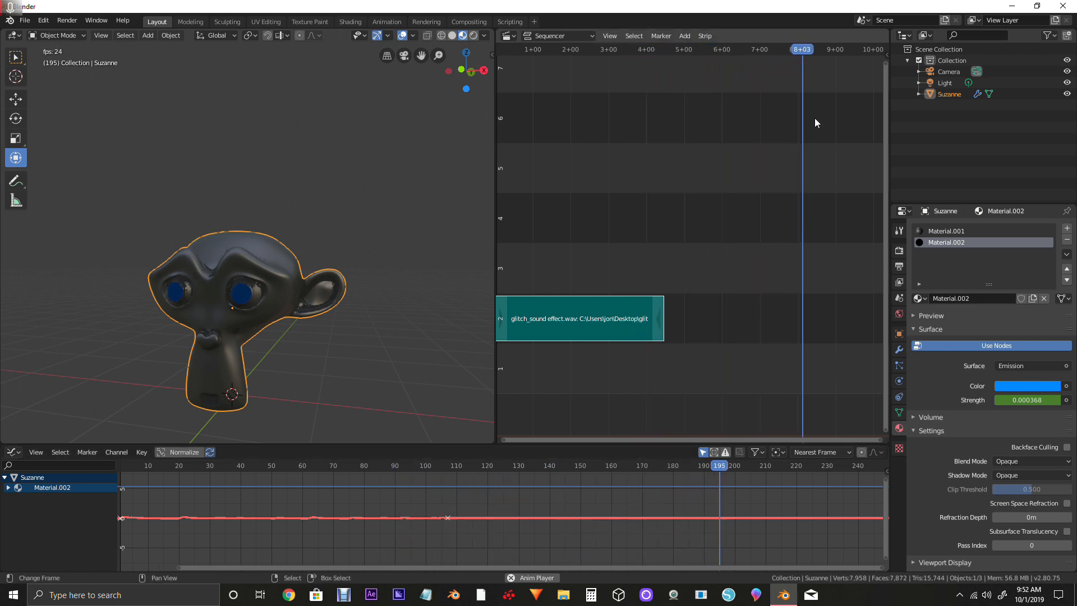
{"action": "left_click", "coordinate": [565, 73]}
{"action": "left_click_drag", "start_coordinate": [565, 73], "coordinate": [503, 73]}
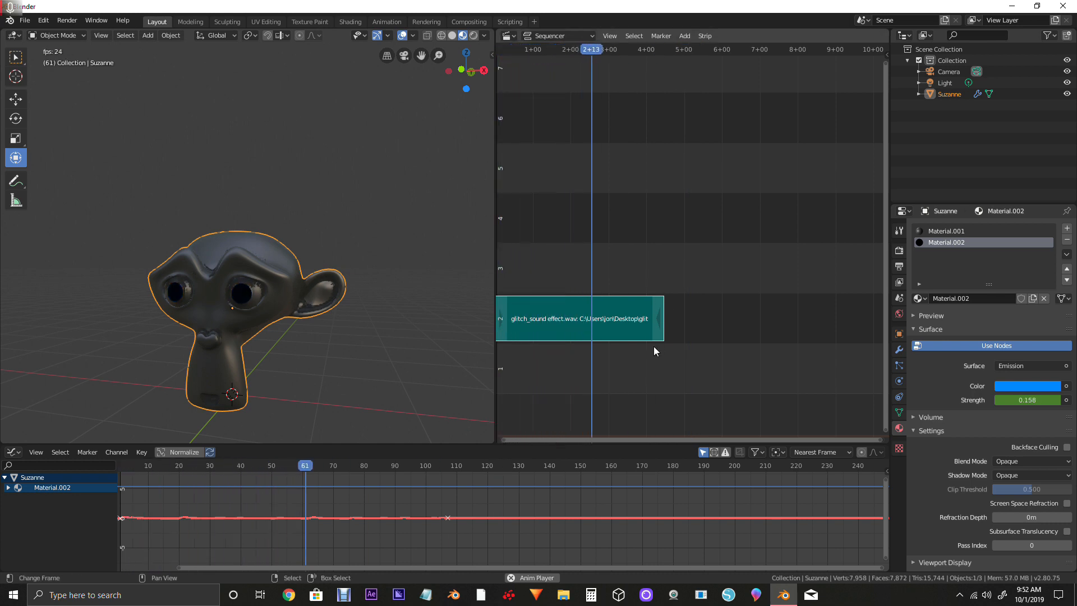
{"action": "key", "text": "space"}
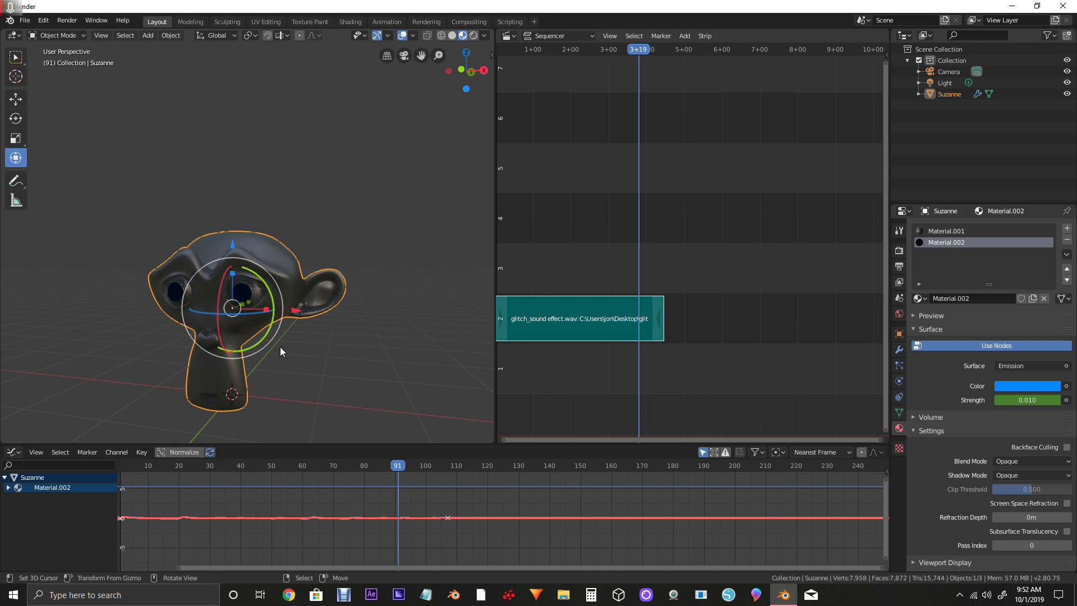
Step: Move the monkey head upward, away from the world origin
{"action": "mouse_move", "coordinate": [89, 356]}
{"action": "middle_mouse_down"}
{"action": "mouse_move", "coordinate": [313, 305]}
{"action": "mouse_move", "coordinate": [284, 289]}
{"action": "mouse_move", "coordinate": [354, 283]}
{"action": "mouse_move", "coordinate": [236, 294]}
{"action": "middle_mouse_up"}
{"action": "key", "text": "g"}
{"action": "left_click", "coordinate": [254, 260]}
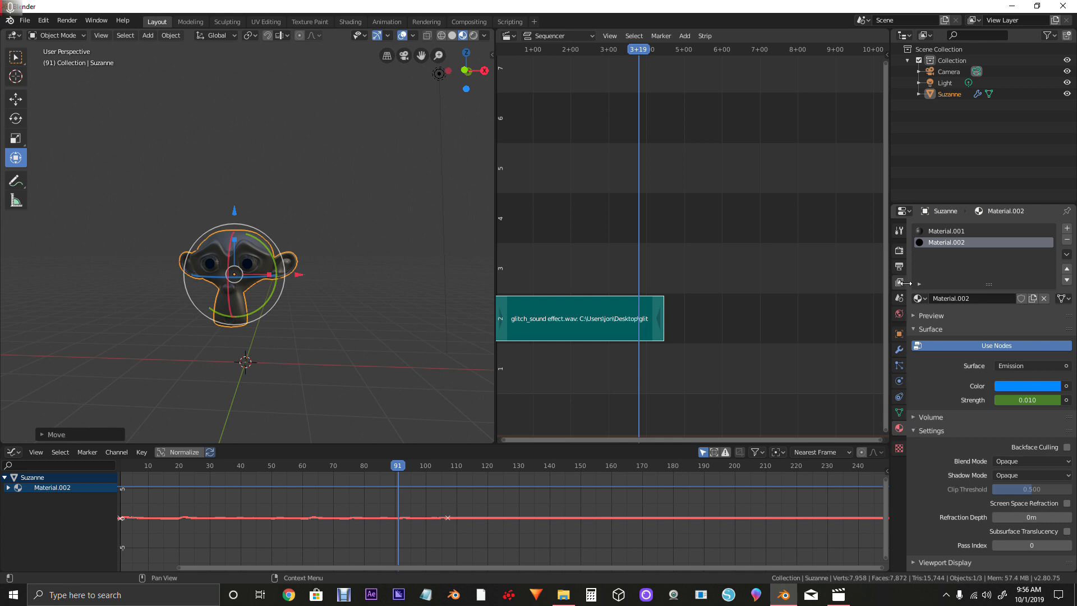
Step: Set the scene's output frame rate to 29.97 fps
{"action": "left_click", "coordinate": [899, 266]}
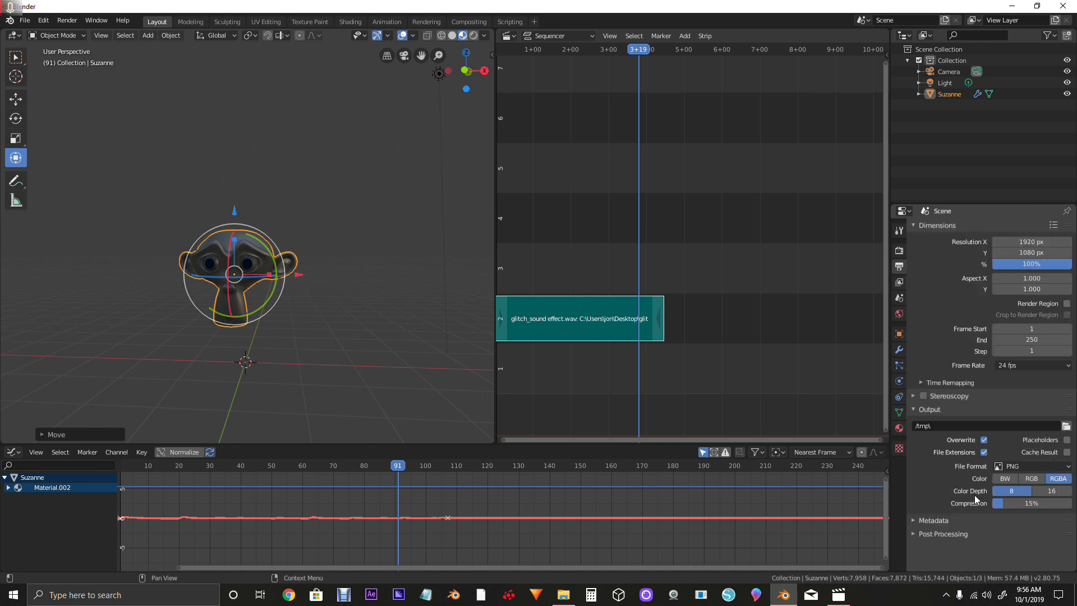
{"action": "left_click", "coordinate": [1028, 466]}
{"action": "left_click", "coordinate": [1036, 365]}
{"action": "left_click", "coordinate": [1033, 411]}
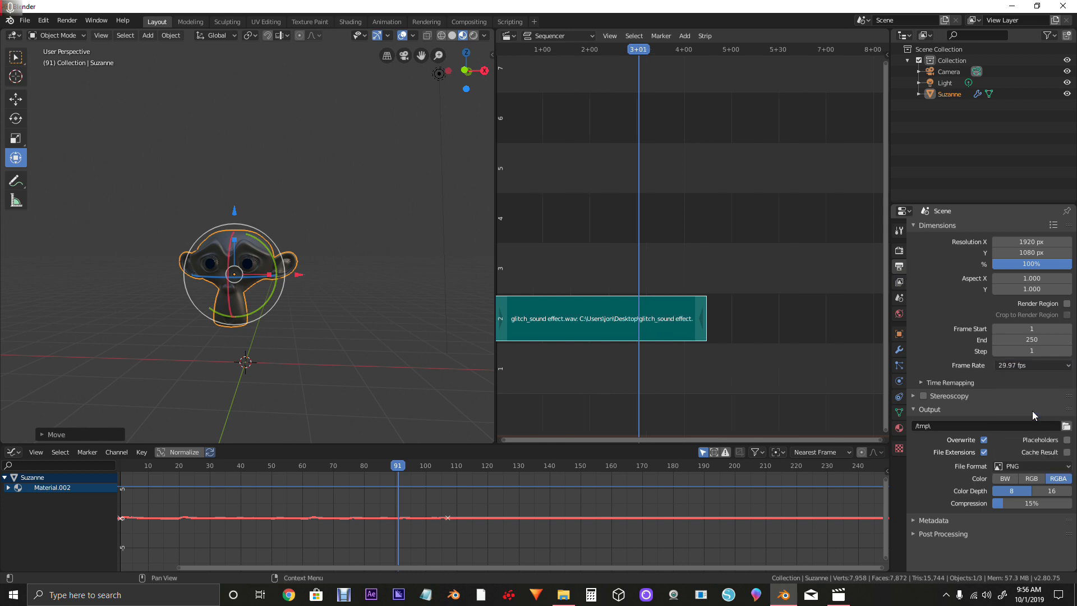
Step: Try a frame rate of 30 fps and switch it back to 29.97 fps
{"action": "left_click", "coordinate": [1015, 365]}
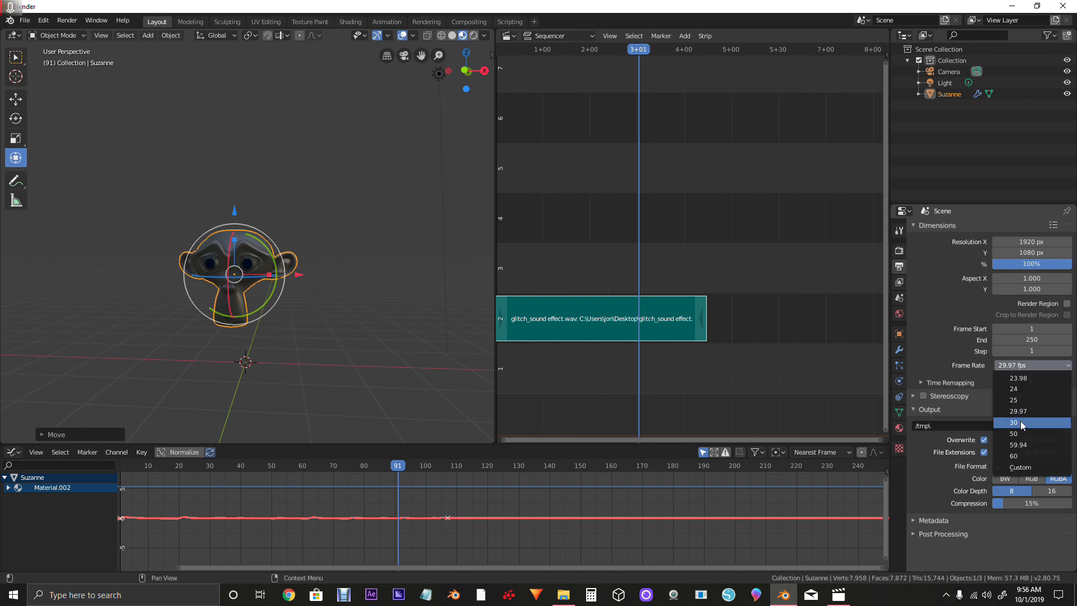
{"action": "left_click", "coordinate": [1021, 421]}
{"action": "left_click", "coordinate": [1019, 364]}
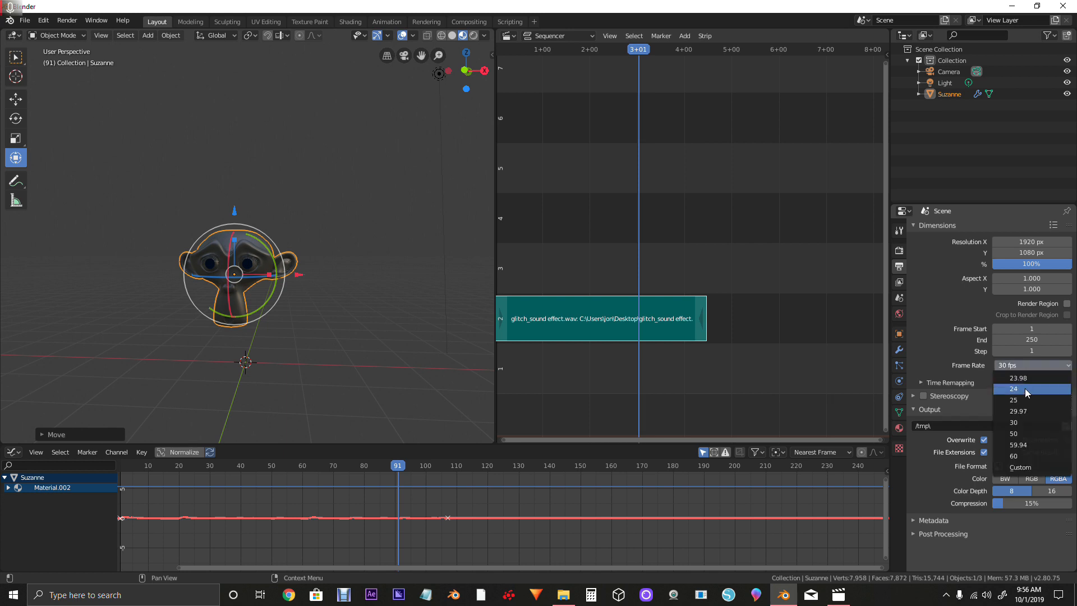
{"action": "left_click", "coordinate": [1026, 409]}
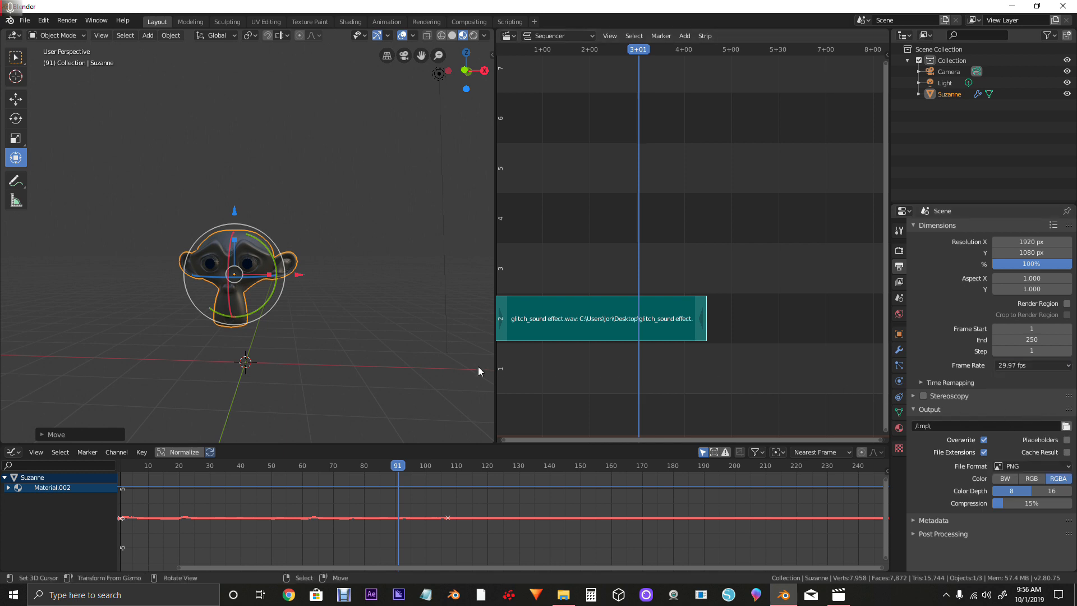